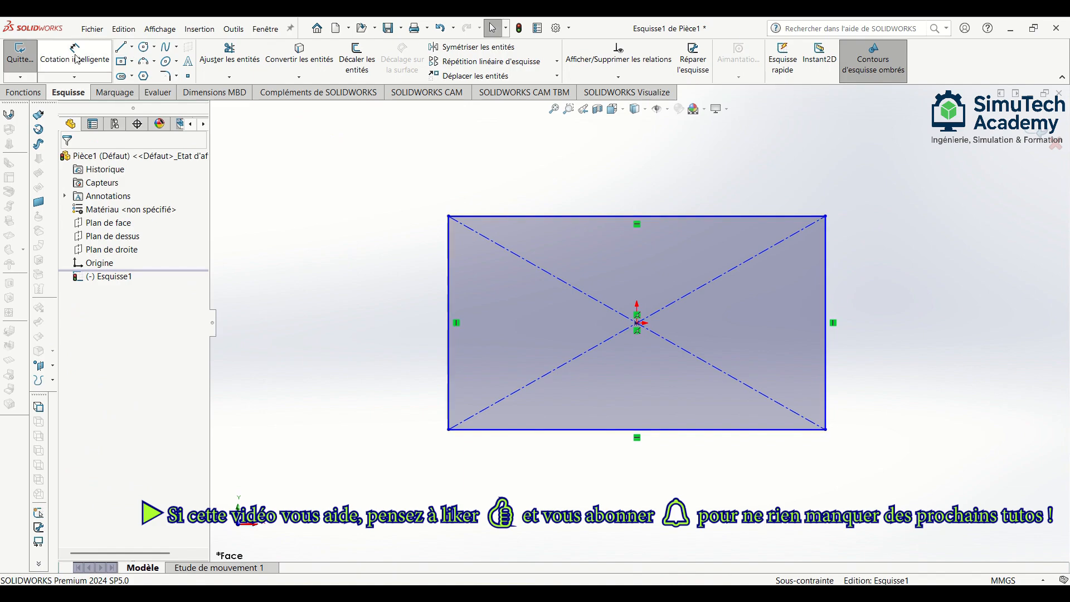
Dimension the centre rectangle 100 mm wide and 50 mm high, and exit the sketch.
left_click(677, 430)
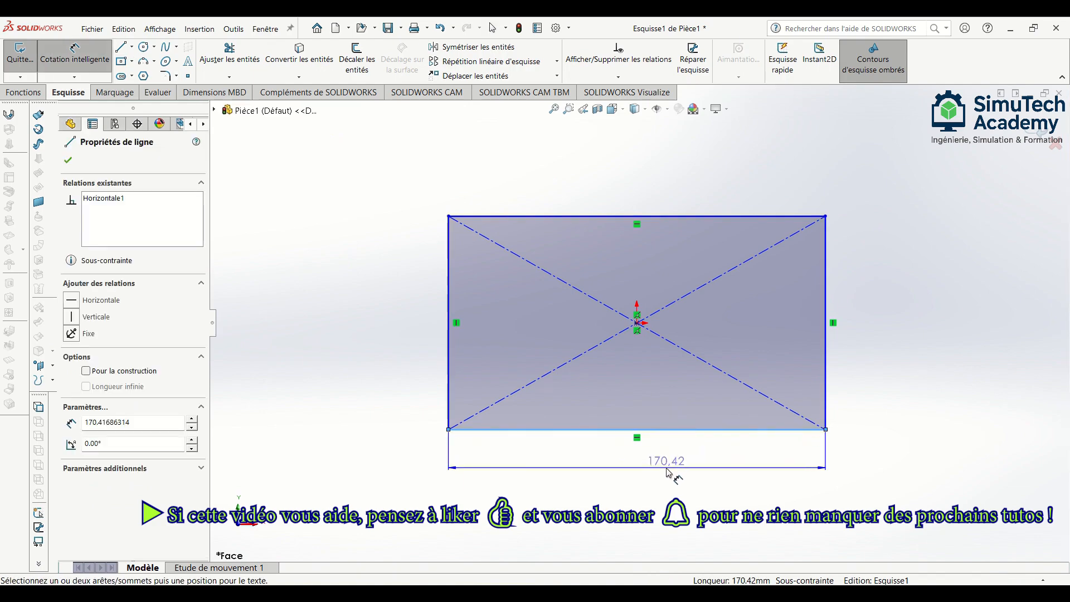
left_click(647, 478)
type("100")
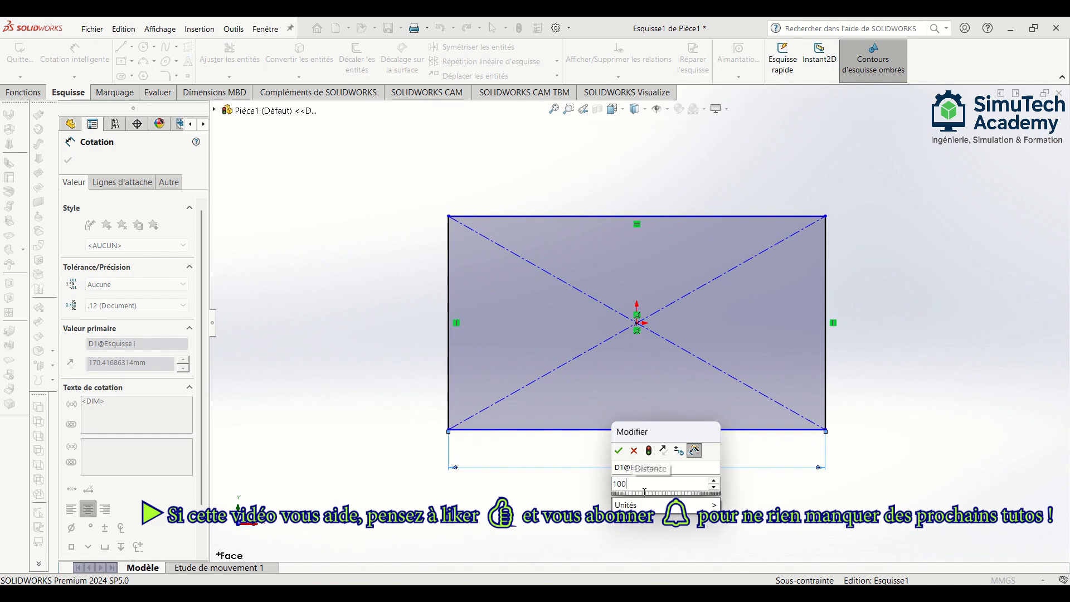
key("Return")
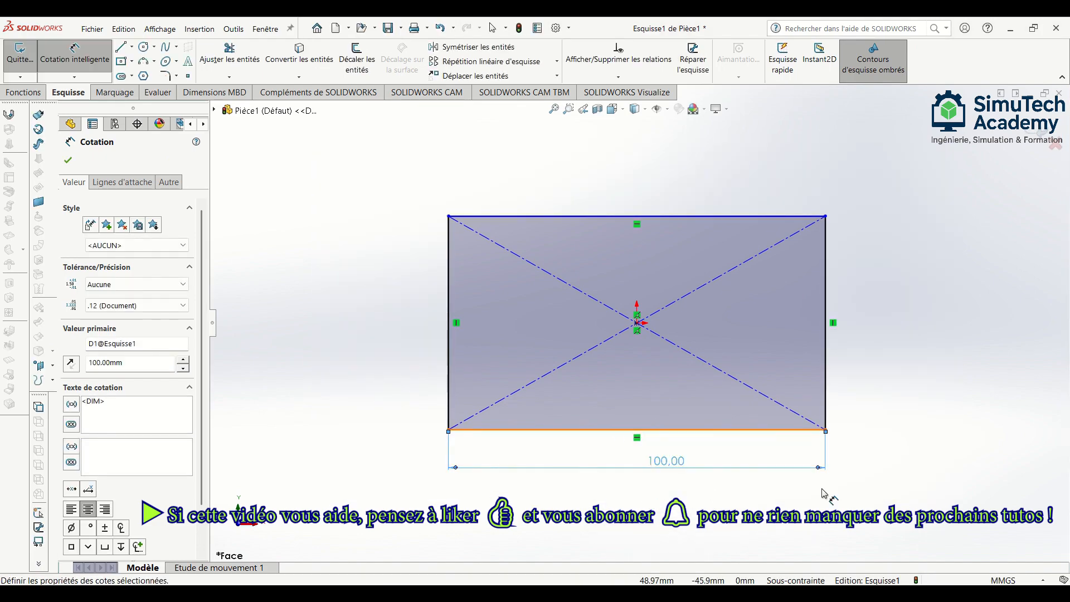
left_click(827, 377)
left_click(886, 362)
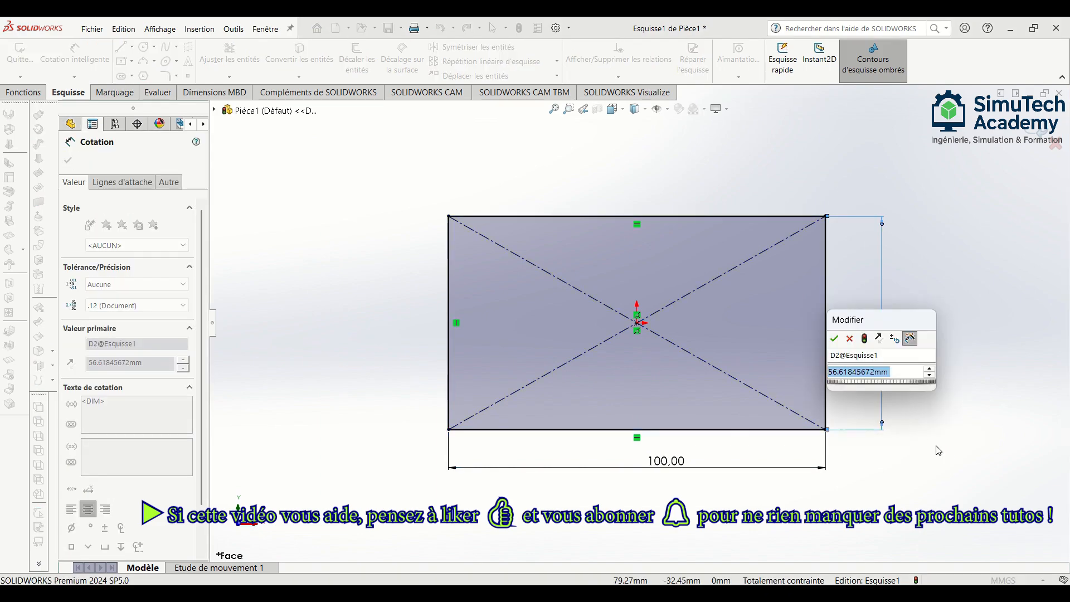
type("50")
key("Return")
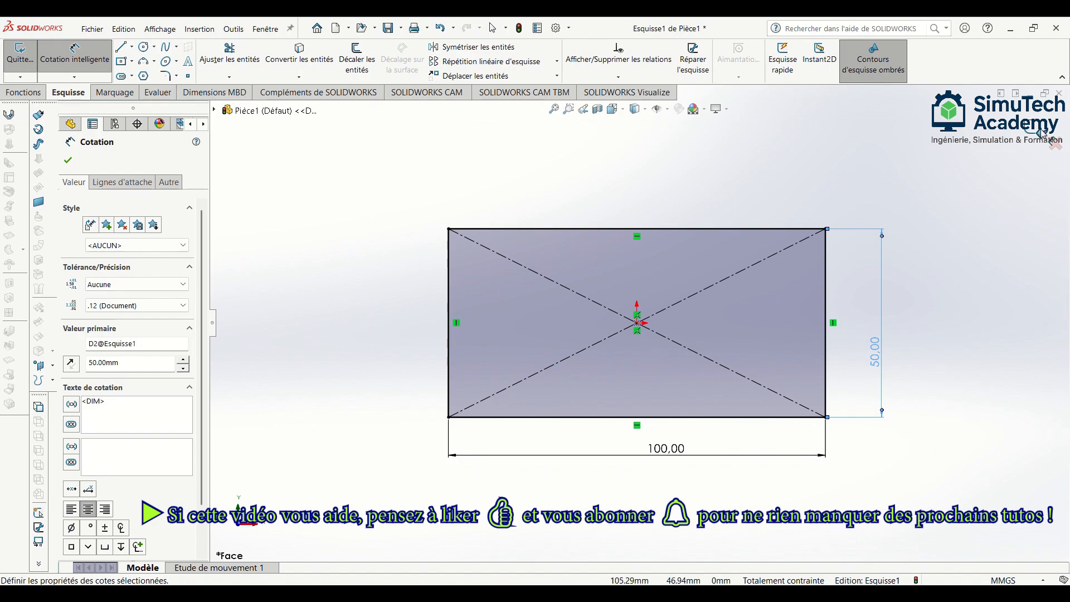
left_click(1037, 132)
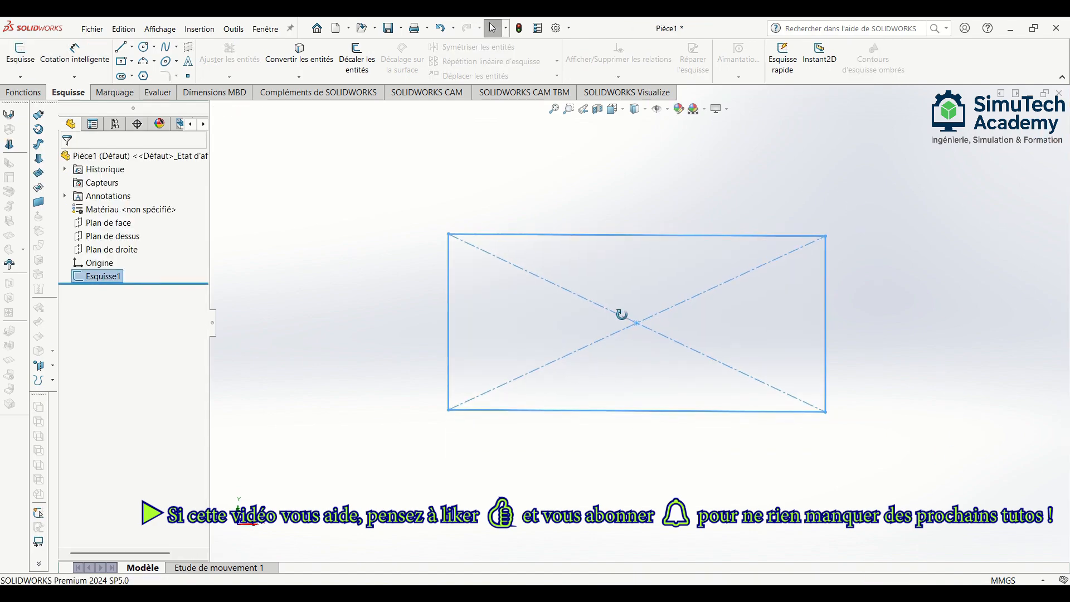
Extrude the rectangle sketch as a blind boss, 5 mm in Direction 1 and 5 mm in Direction 2.
left_click(24, 94)
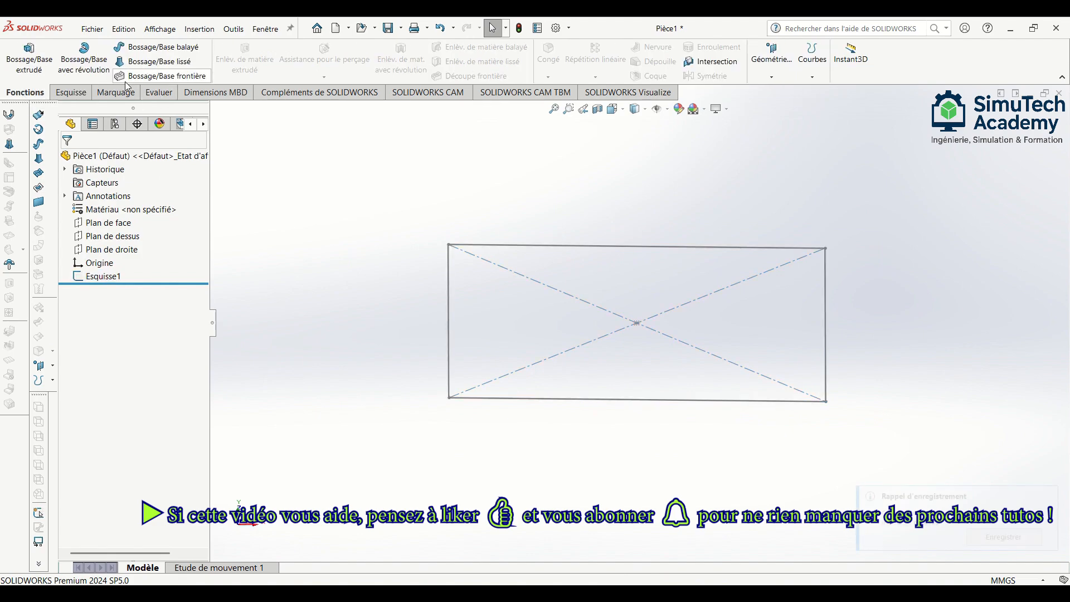
left_click(29, 59)
left_click(516, 245)
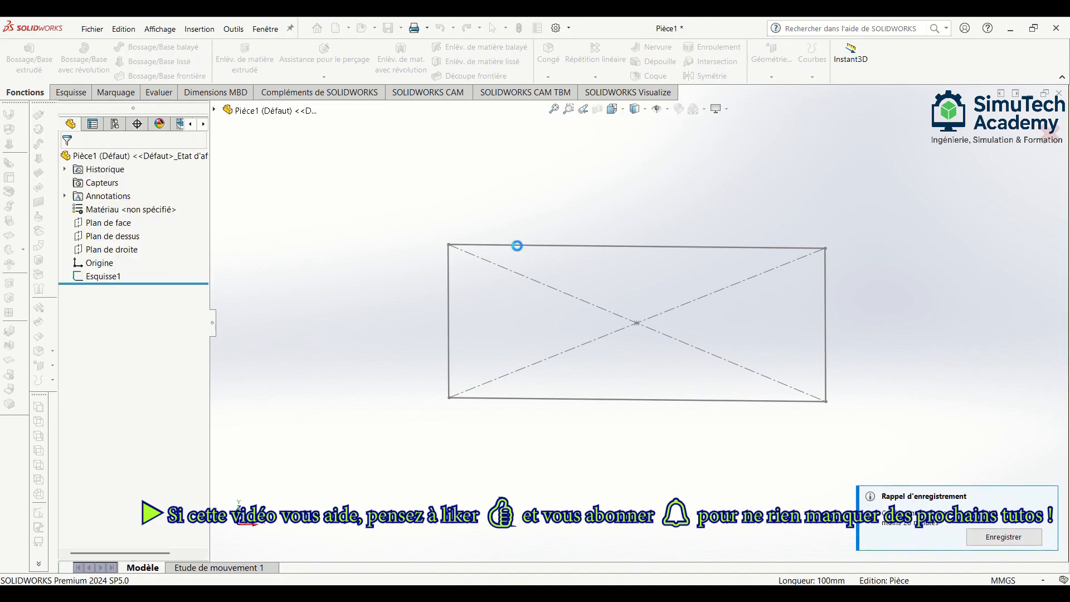
left_click_drag(133, 290, 105, 291)
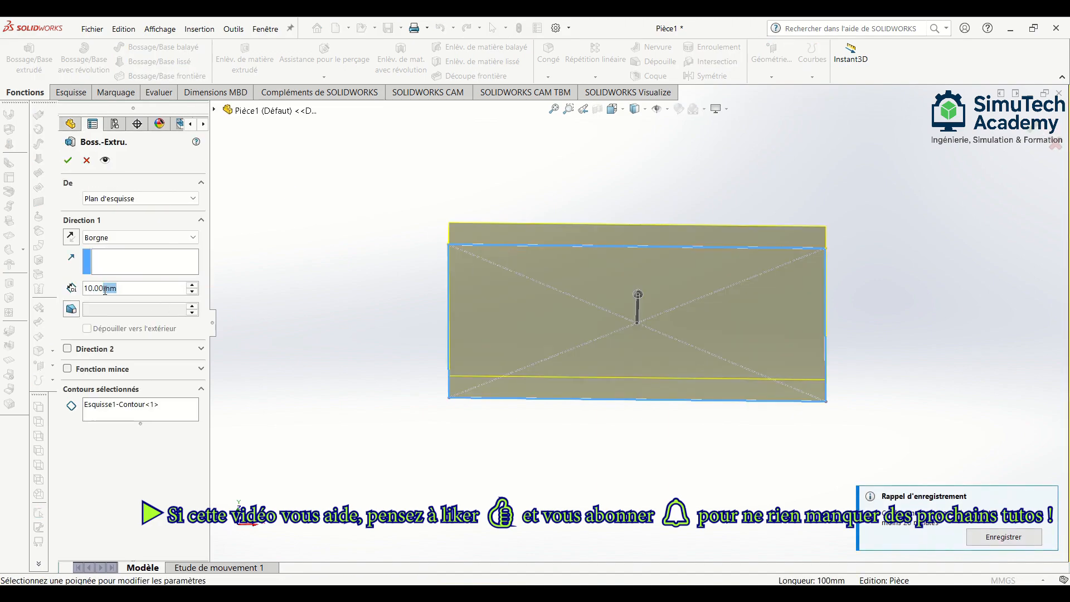
type("5")
key("Return")
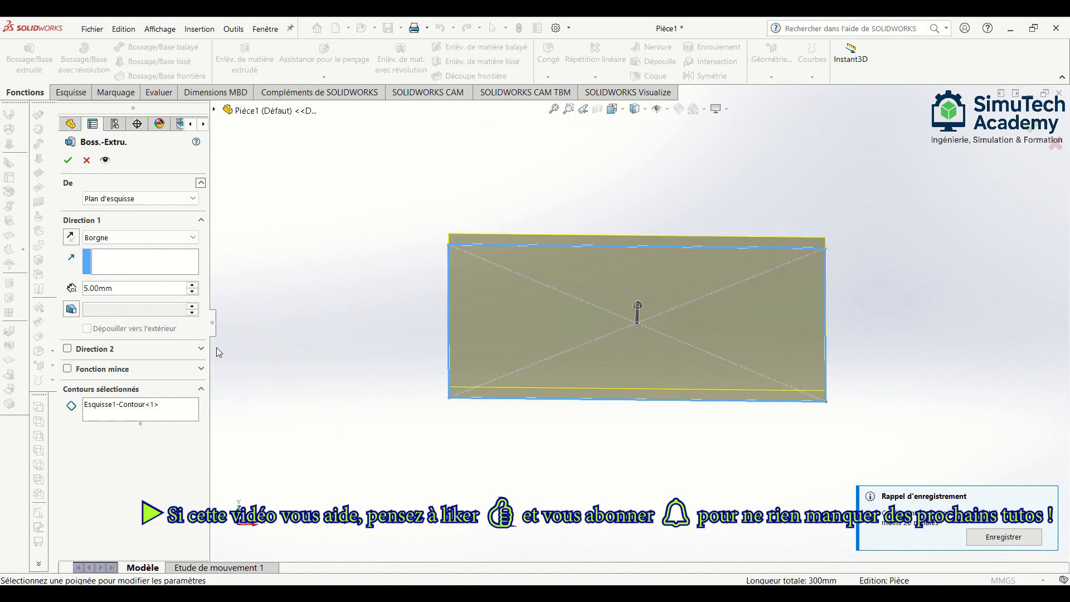
left_click(68, 349)
left_click(134, 387)
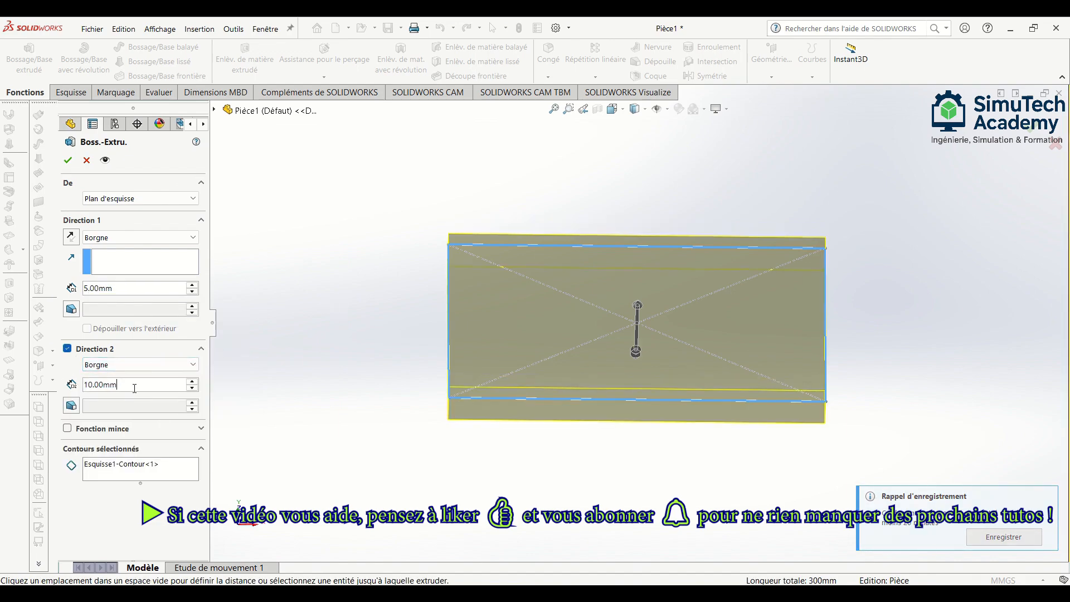
type("5")
key("Return")
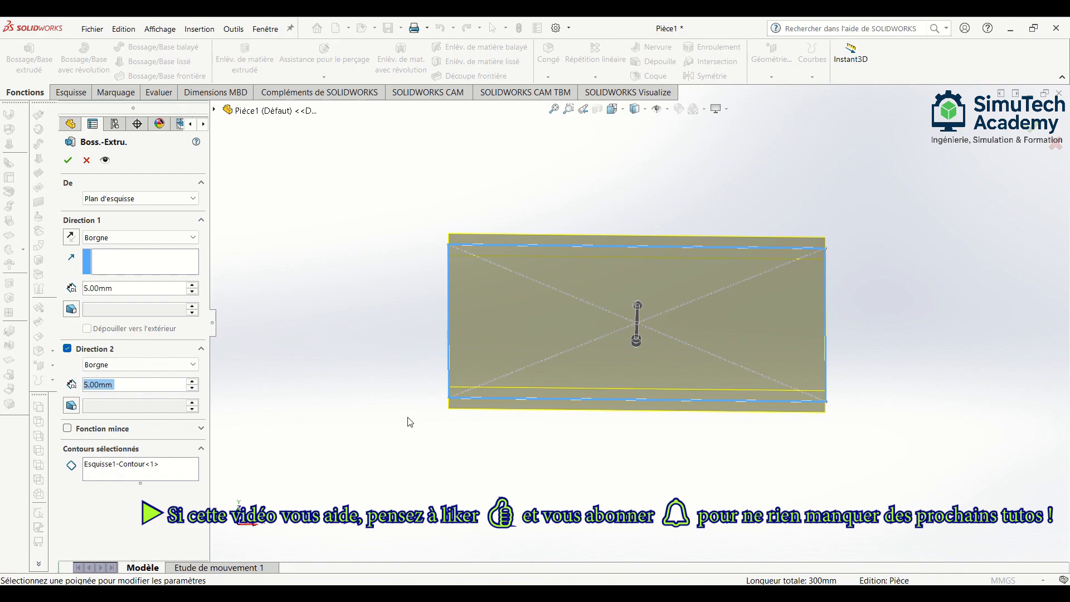
middle_click_drag(673, 274, 676, 397)
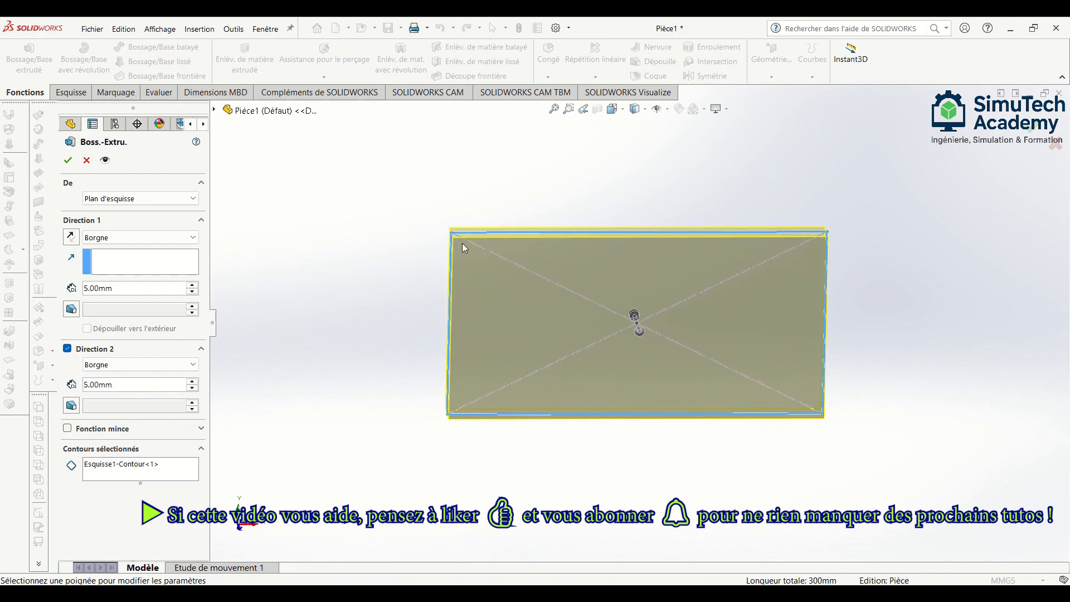
left_click(70, 163)
Chamfer the edges around the plate's large visible face with a 1 mm distance at 45 degrees.
mouse_move(633, 350)
middle_mouse_down()
mouse_move(626, 245)
mouse_move(638, 319)
mouse_move(636, 297)
mouse_move(624, 313)
mouse_move(635, 285)
middle_mouse_up()
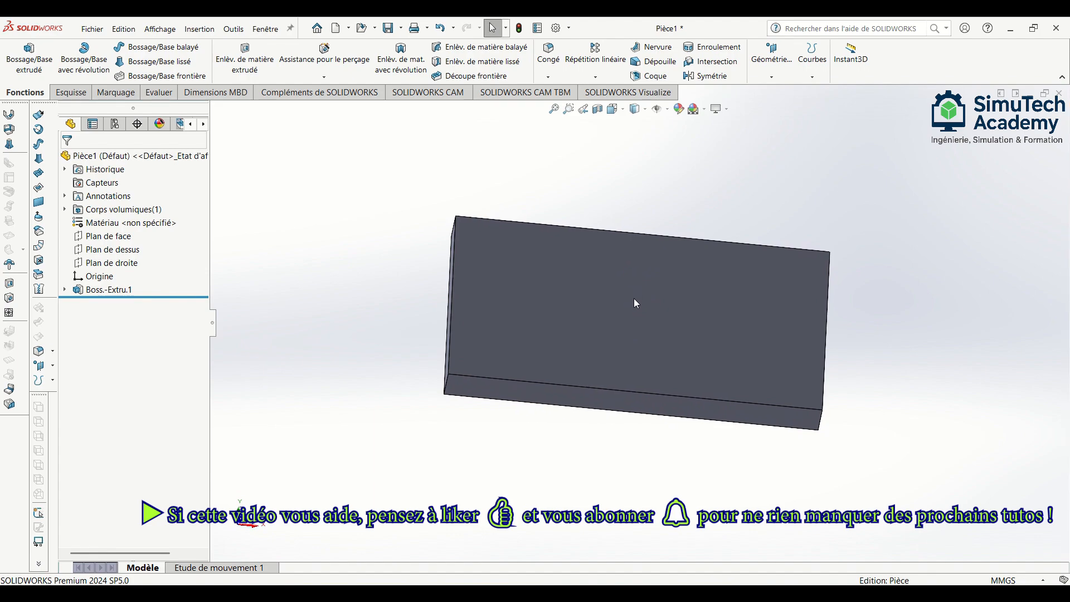
middle_click_drag(636, 304, 636, 270)
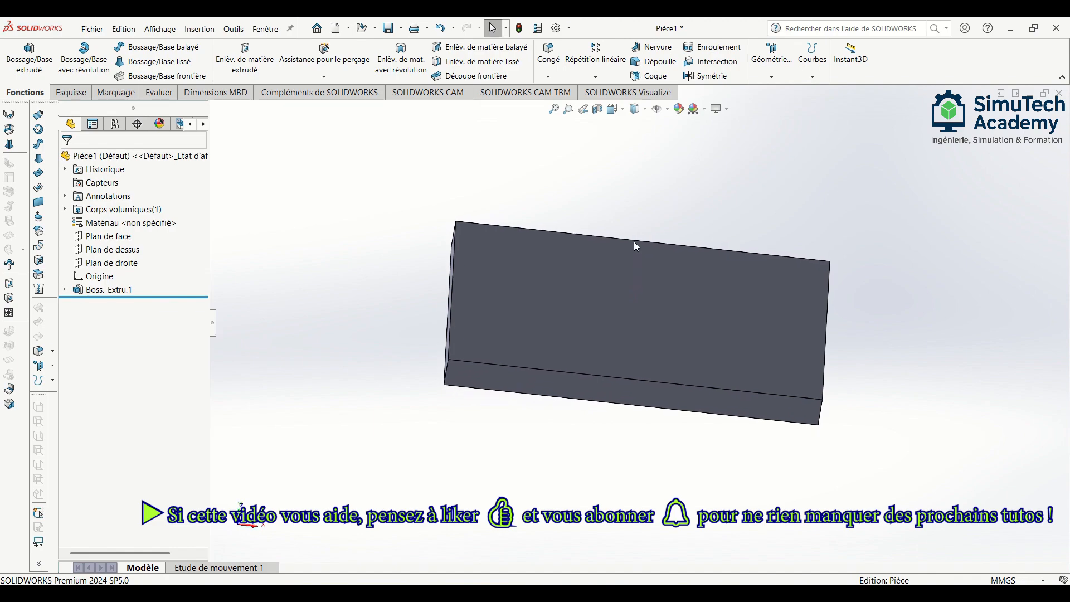
middle_click_drag(630, 353, 629, 333)
left_click(70, 92)
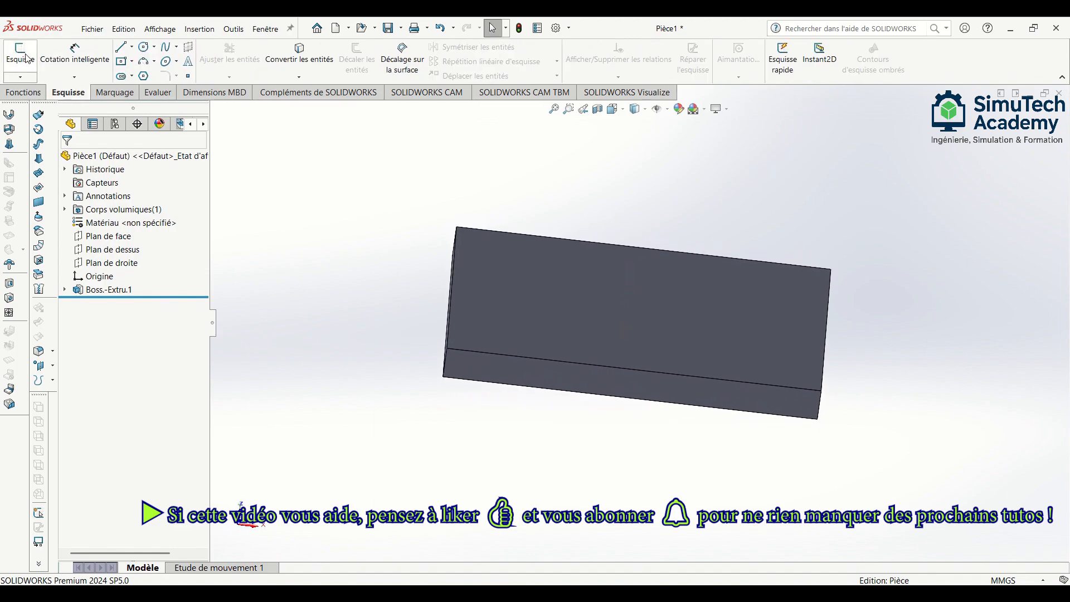
left_click(23, 93)
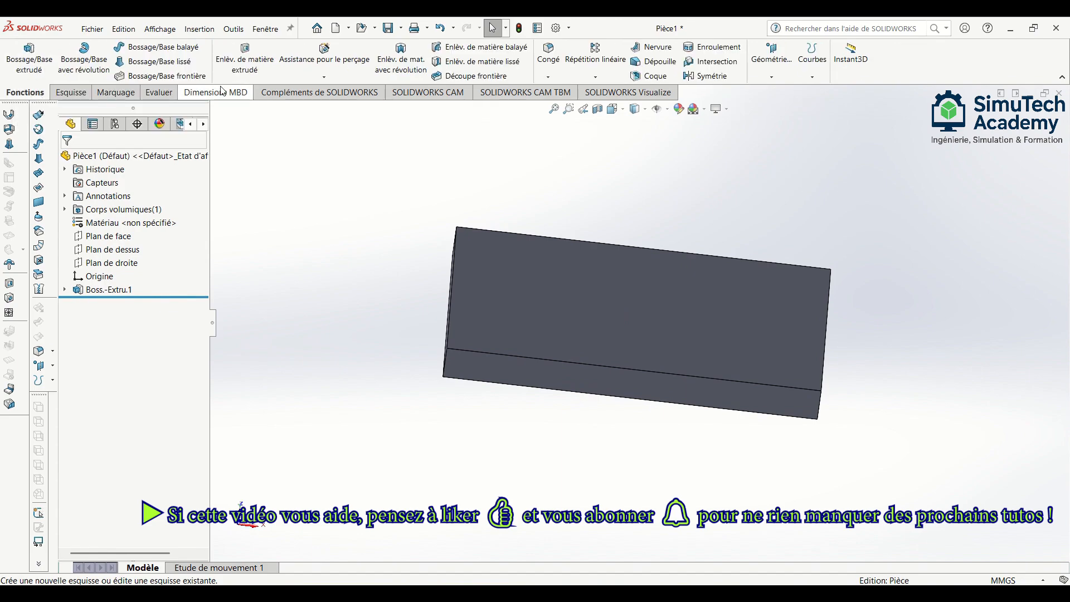
left_click(548, 77)
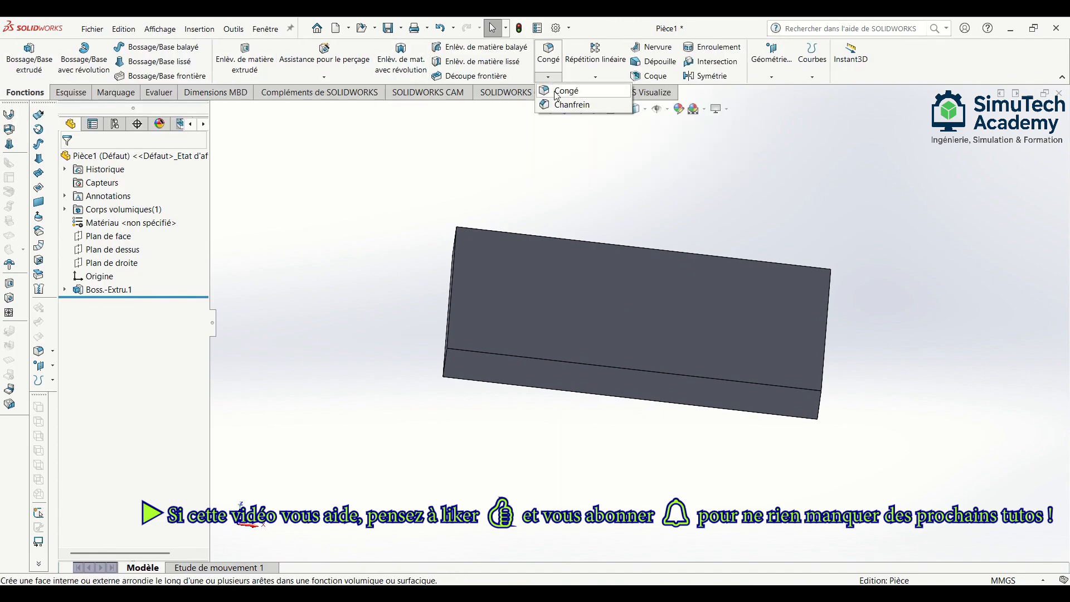
left_click(563, 106)
left_click(566, 278)
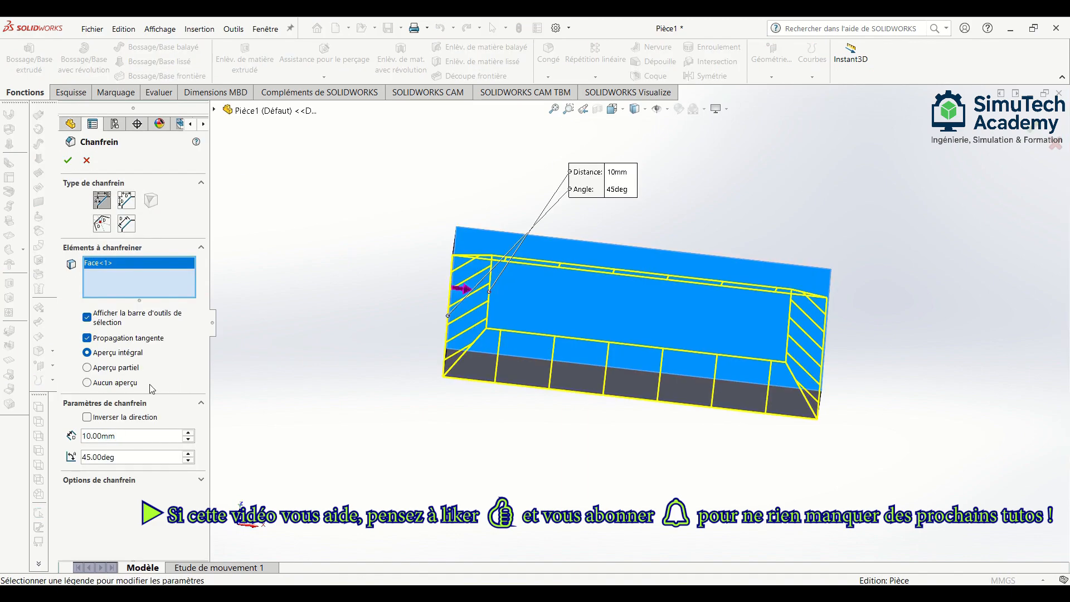
left_click_drag(117, 436, 50, 439)
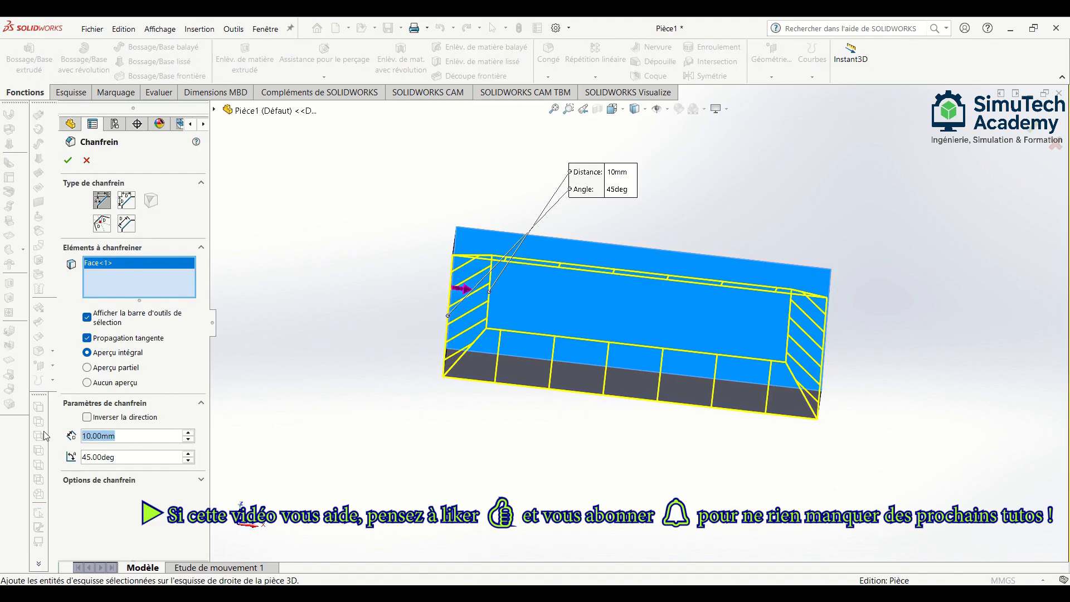
type("1")
key("Return")
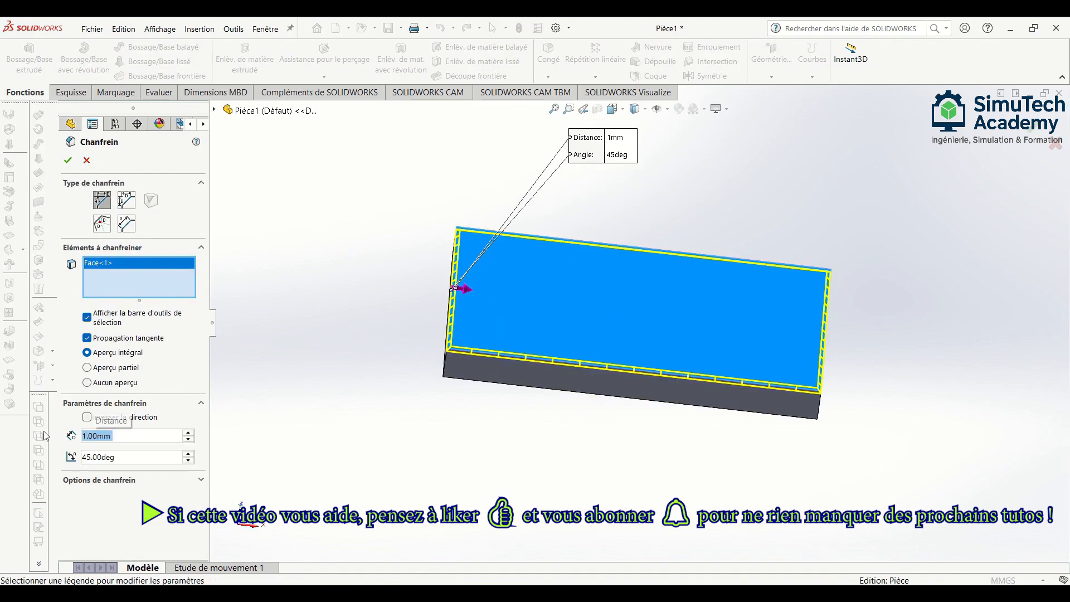
left_click(68, 160)
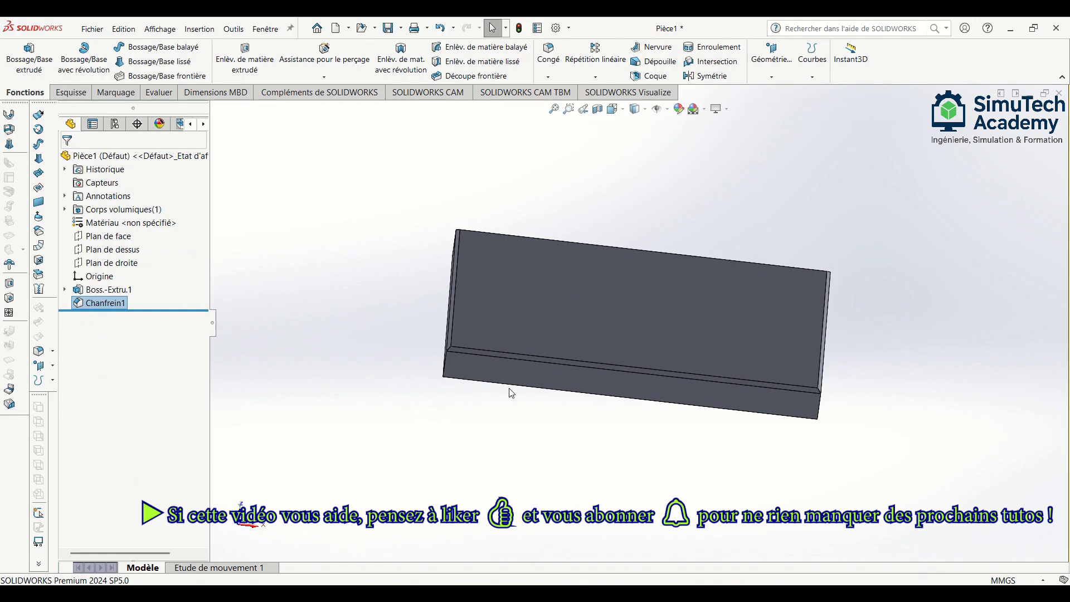
Set up a symmetric fillet with a 1 mm radius on one short corner edge across the plate's thickness.
middle_click_drag(501, 271, 517, 304)
left_click(355, 154)
left_click(552, 53)
left_click(456, 397)
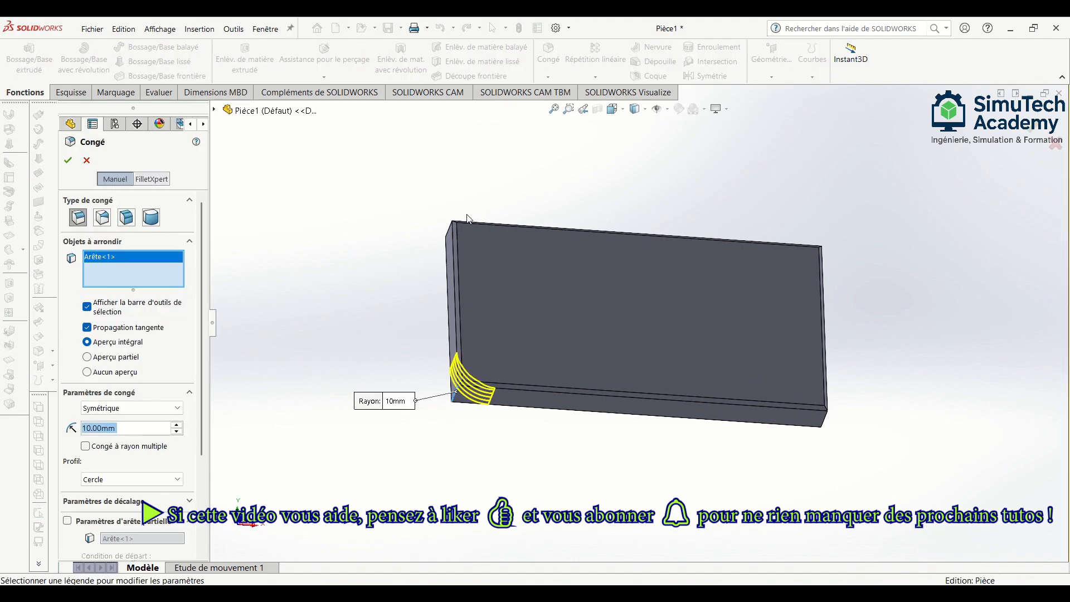
middle_click_drag(401, 401, 357, 414)
left_click(86, 430)
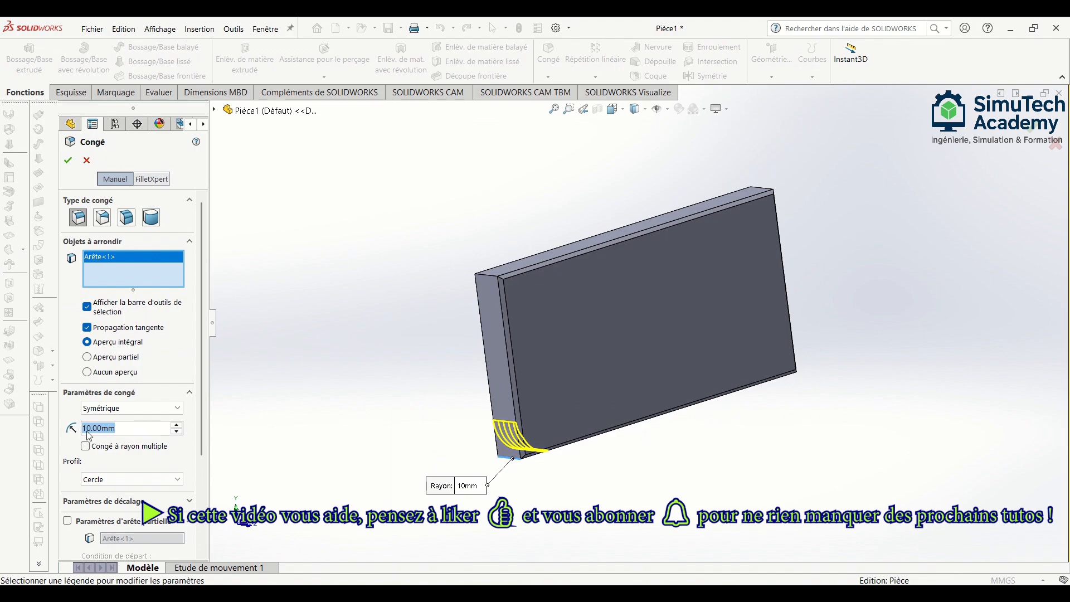
type("1")
key("Return")
Add the other three short corner edges of the plate to the fillet and complete it.
left_click(492, 273)
middle_click_drag(727, 259, 762, 239)
left_click(764, 237)
middle_click_drag(766, 334, 776, 258)
left_click(778, 253)
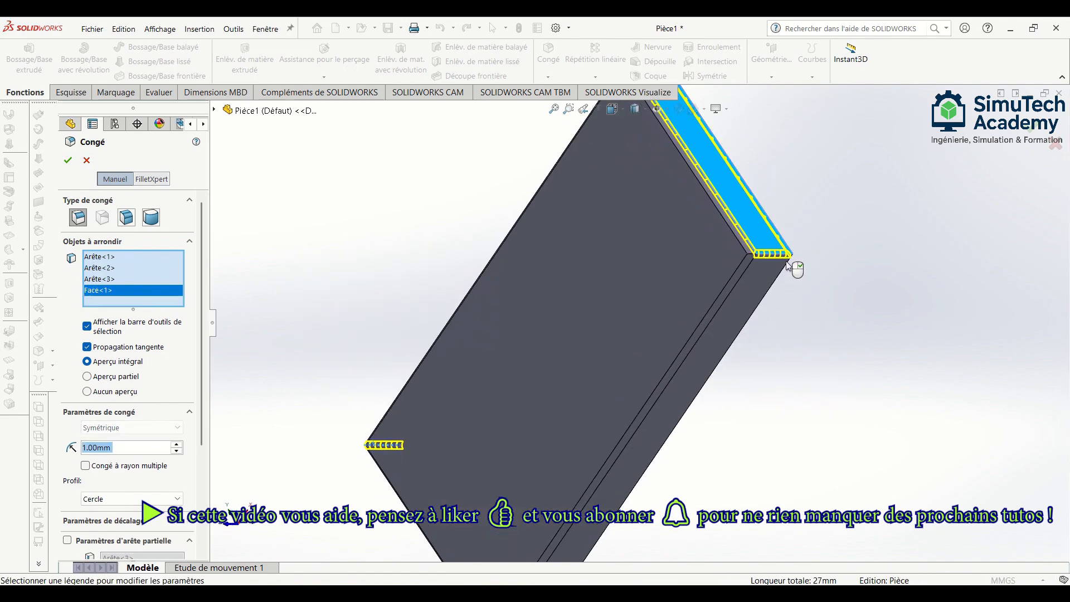
left_click(770, 241)
left_click(772, 254)
key("f")
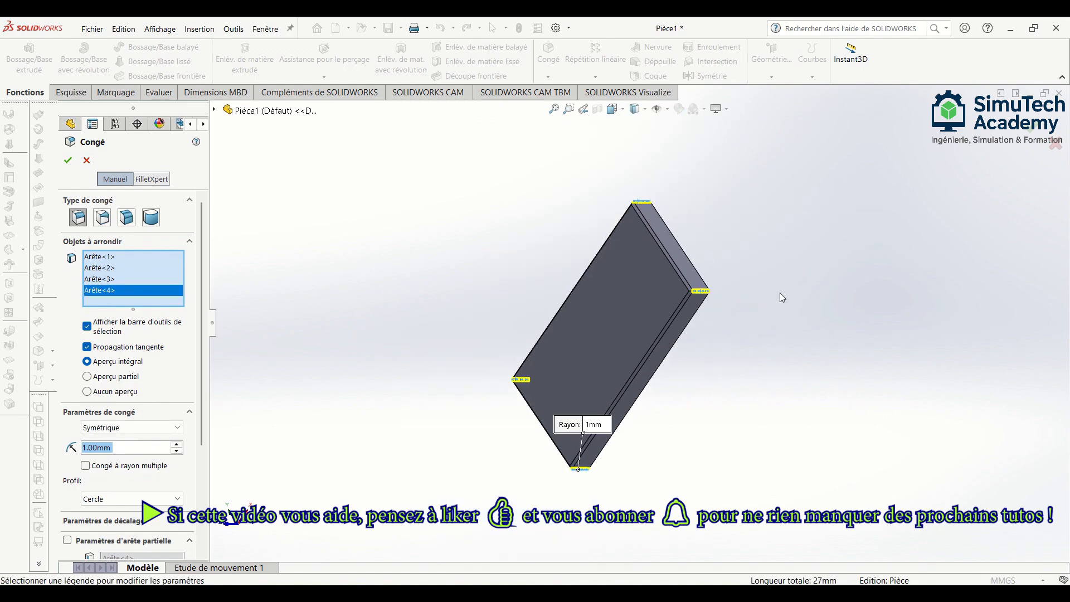
key("Return")
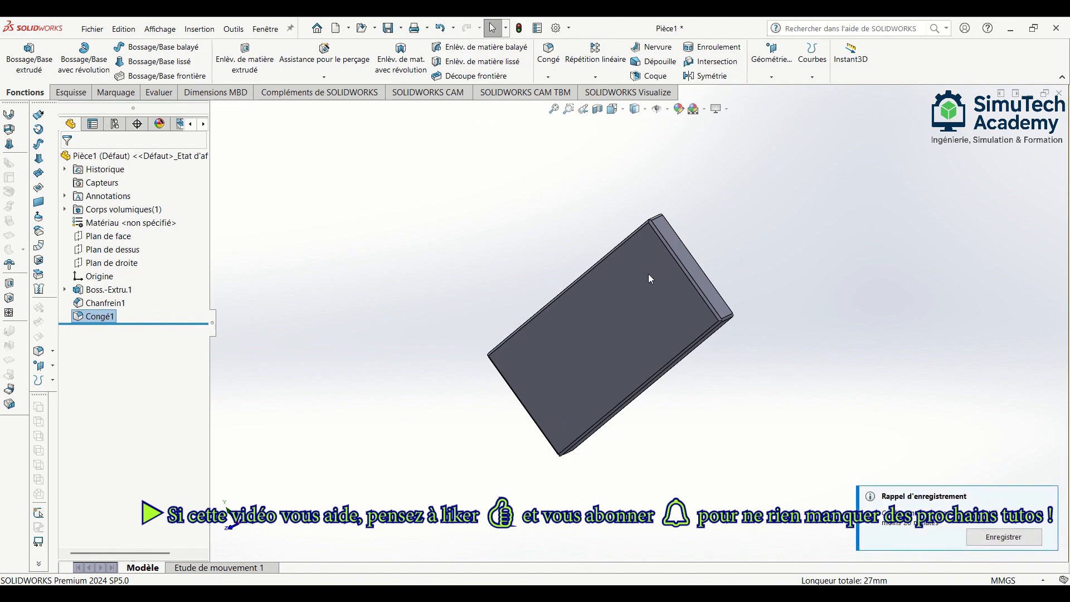
Fillet the edge loop around the unchamfered large face with a 1 mm radius, using tangent propagation.
middle_click_drag(663, 247, 561, 182)
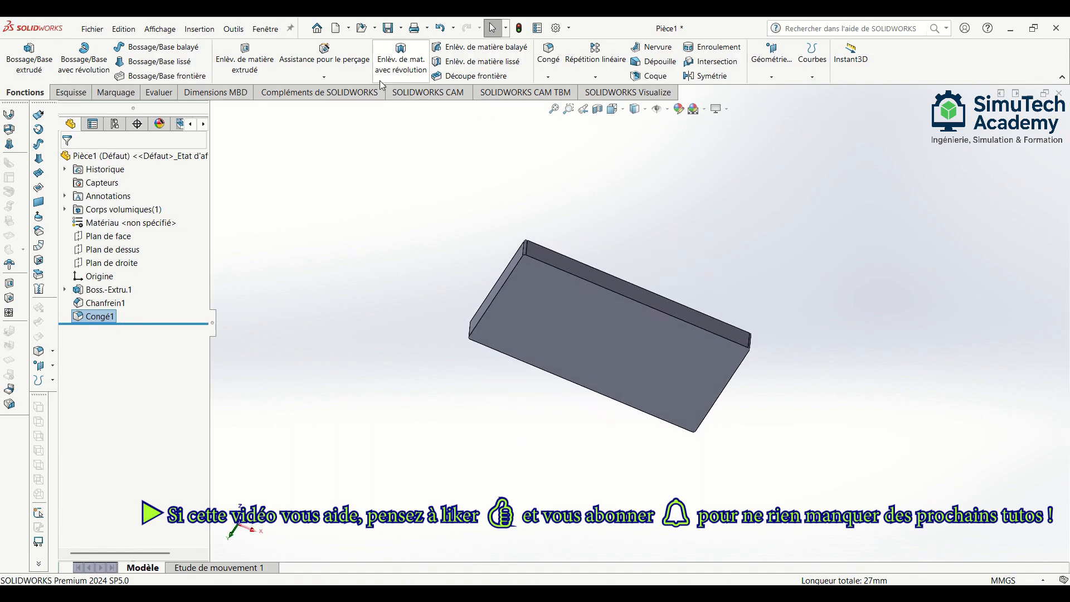
left_click(548, 56)
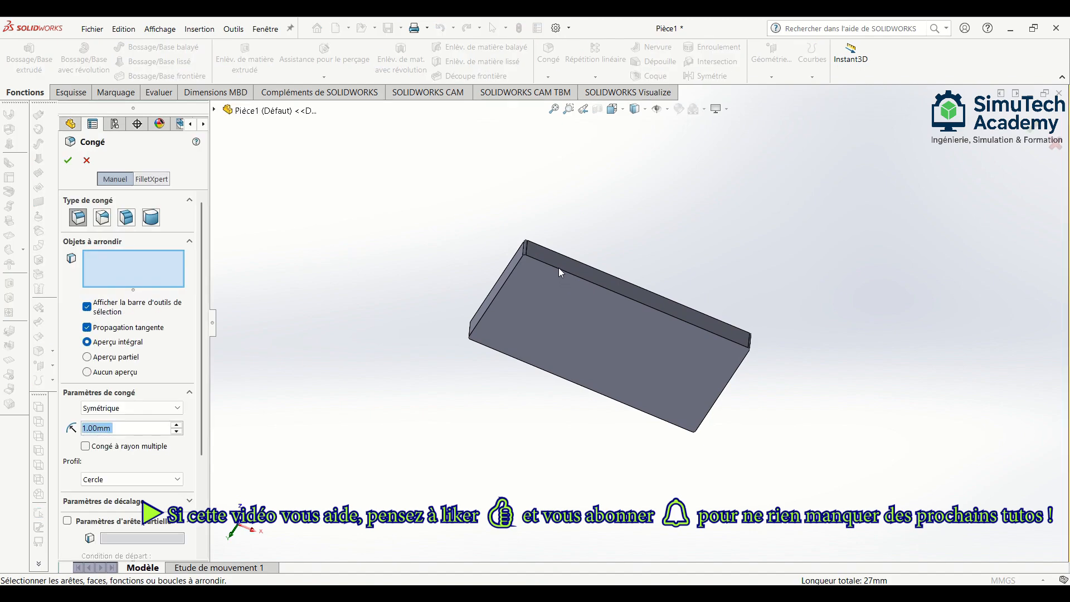
left_click(559, 268)
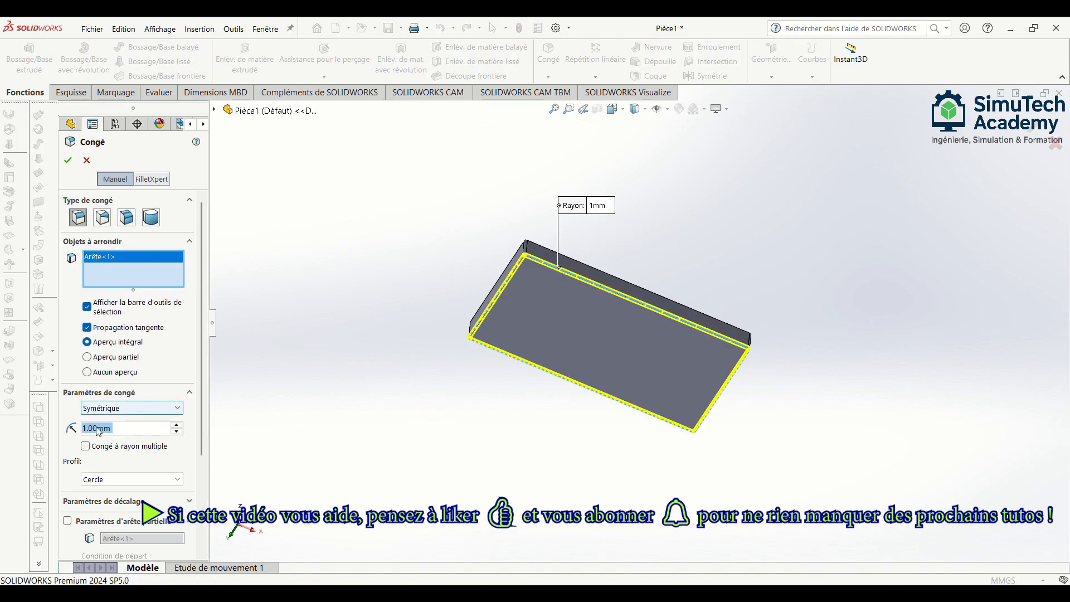
left_click(68, 161)
Start a Hole Wizard hole and set its standard to ISO.
middle_click_drag(597, 205, 609, 402)
mouse_move(609, 341)
middle_mouse_down()
mouse_move(612, 356)
mouse_move(600, 333)
middle_mouse_up()
left_click(337, 65)
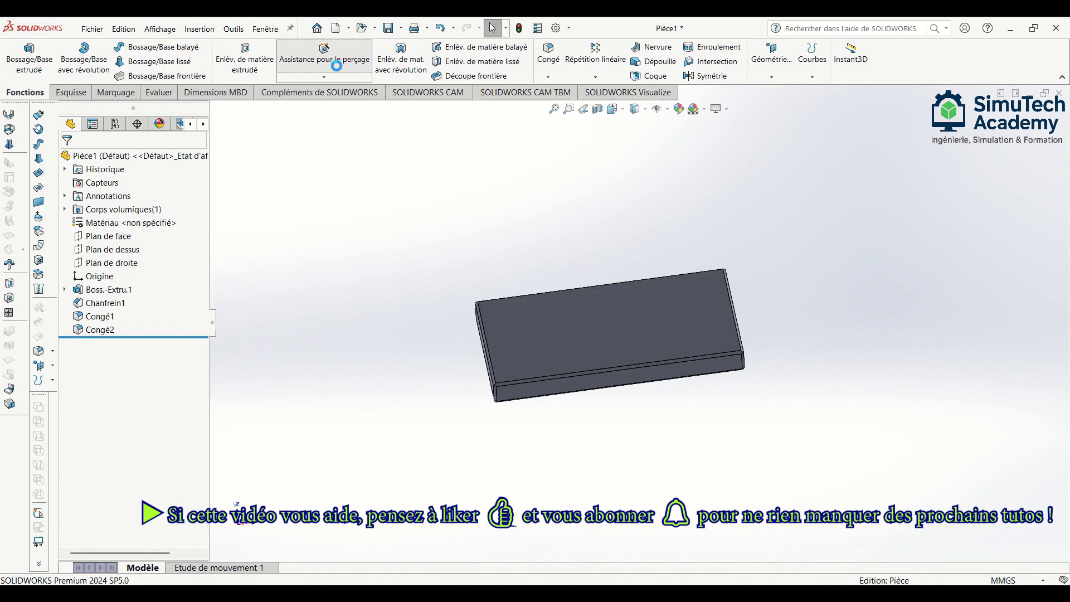
scroll(195, 415, "down", 3)
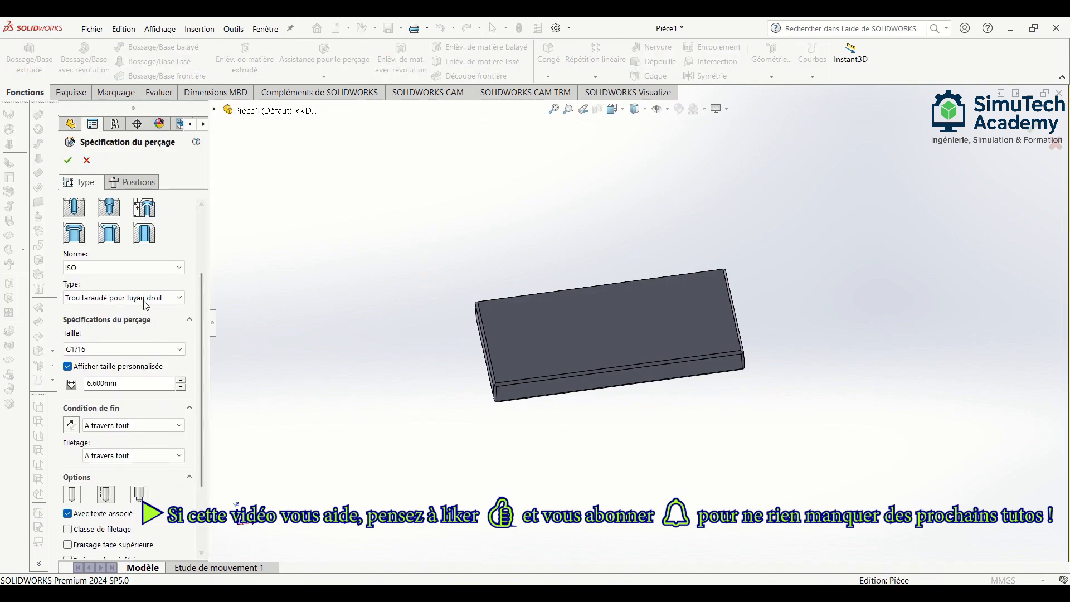
left_click(134, 272)
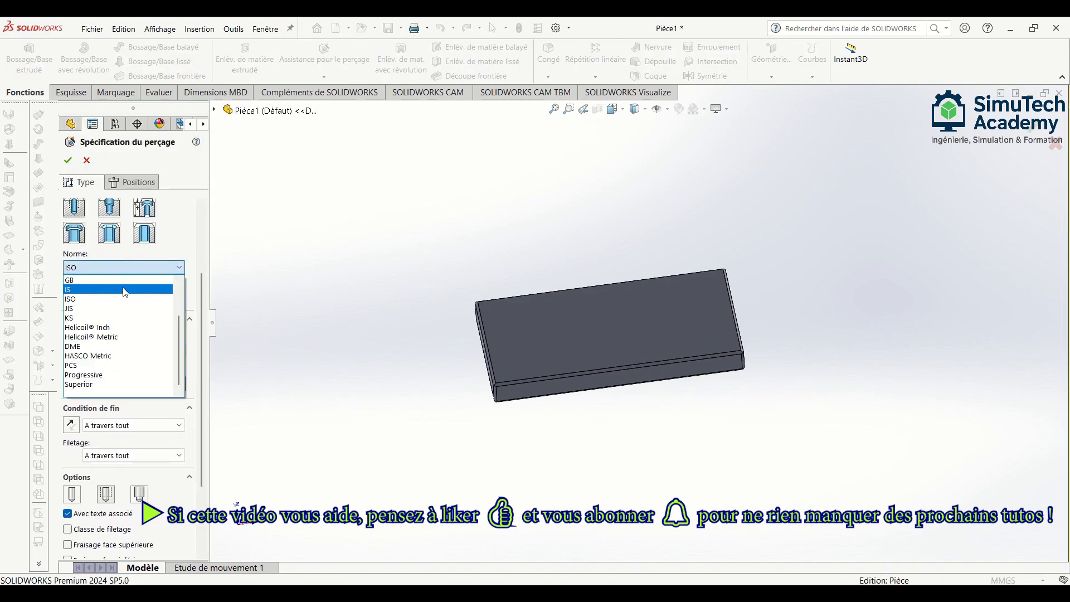
left_click(126, 299)
left_click(132, 269)
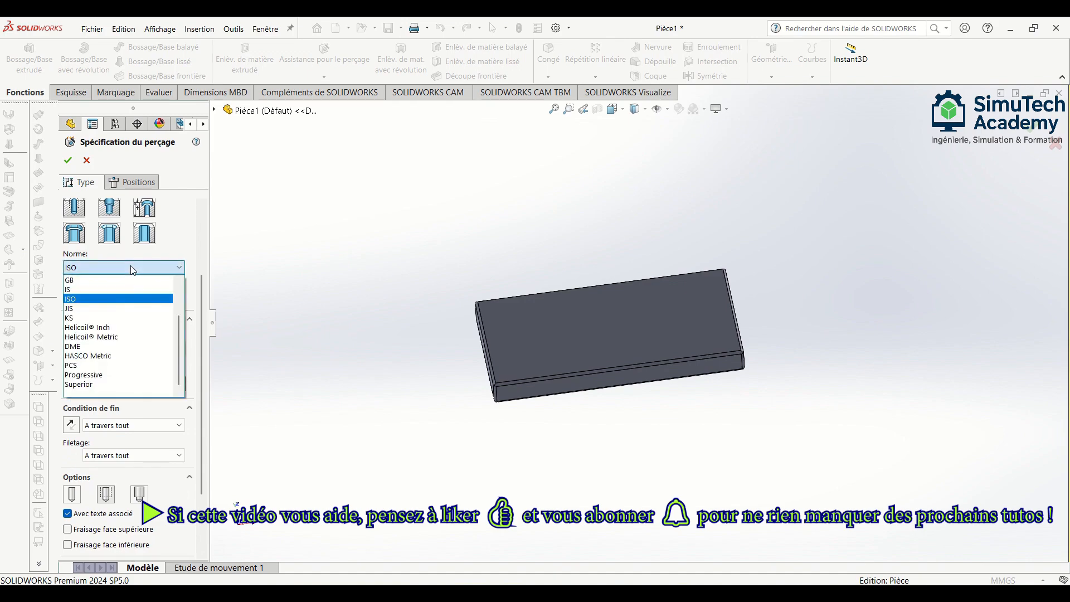
left_click(117, 286)
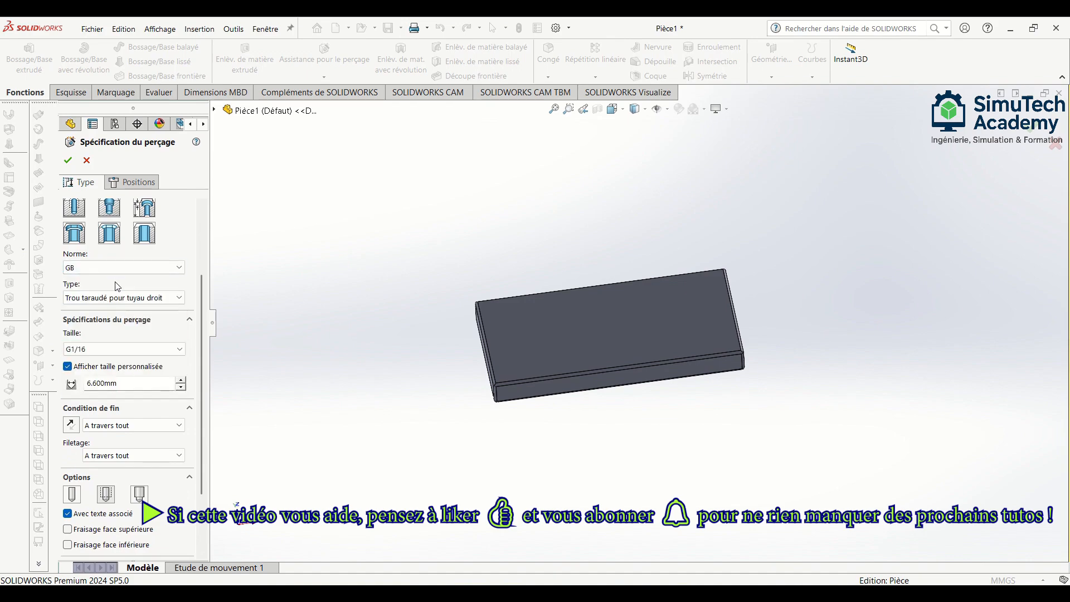
left_click(124, 268)
left_click(124, 299)
left_click(164, 350)
left_click(163, 350)
Set the hole type to Trou taraudé profond and its size to M10x1.25.
left_click(145, 297)
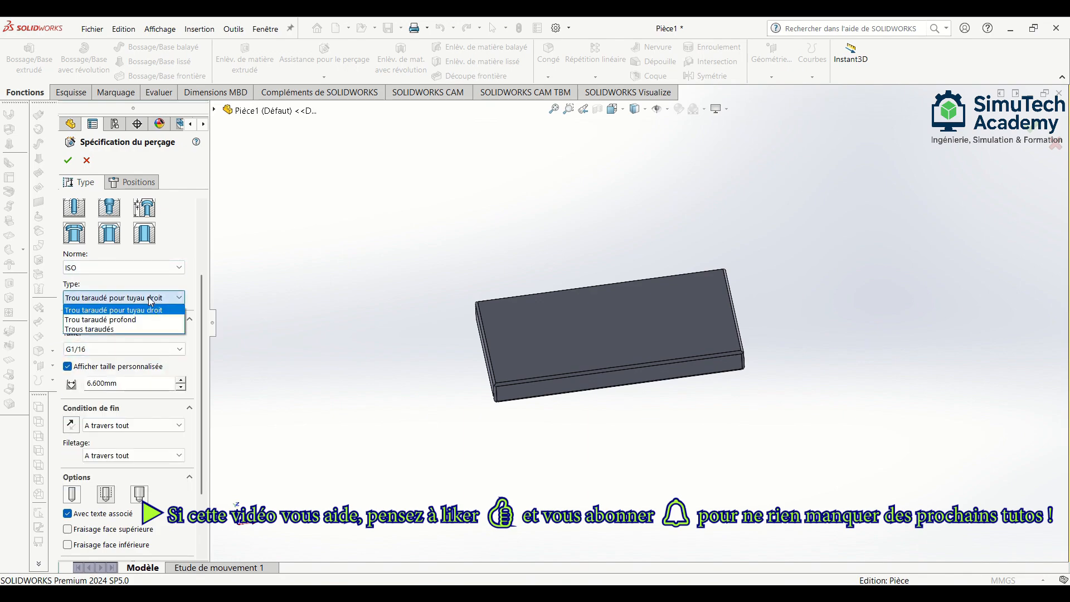
left_click(135, 323)
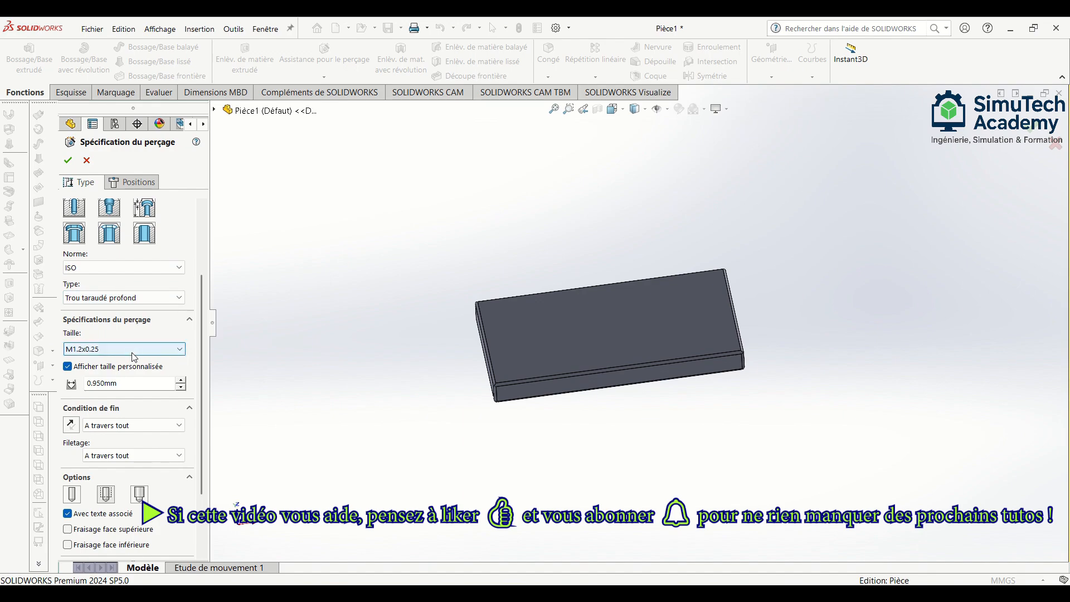
left_click(133, 350)
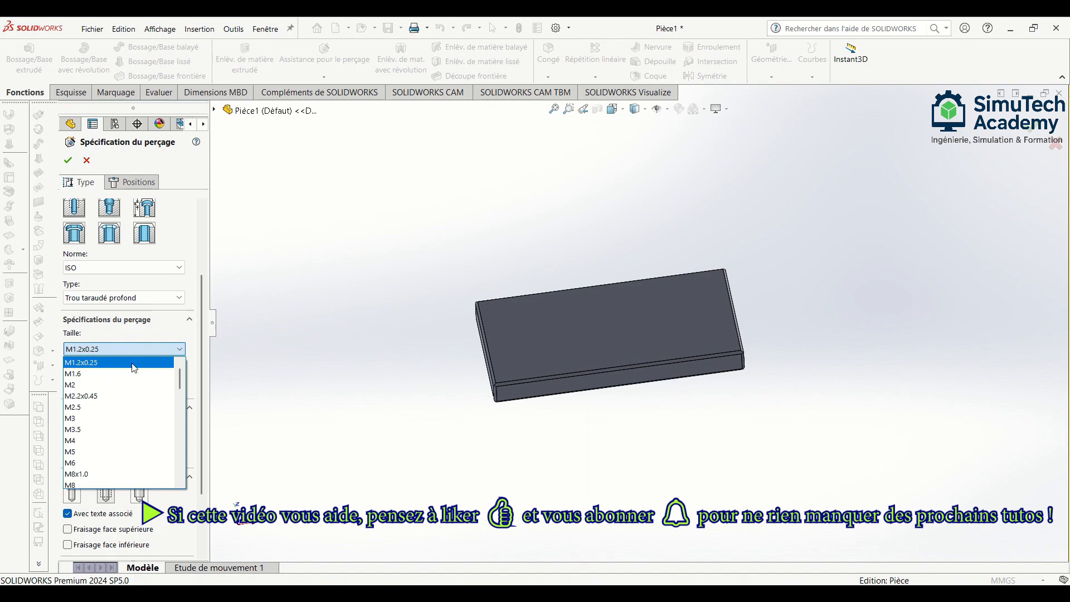
left_click_drag(182, 383, 181, 393)
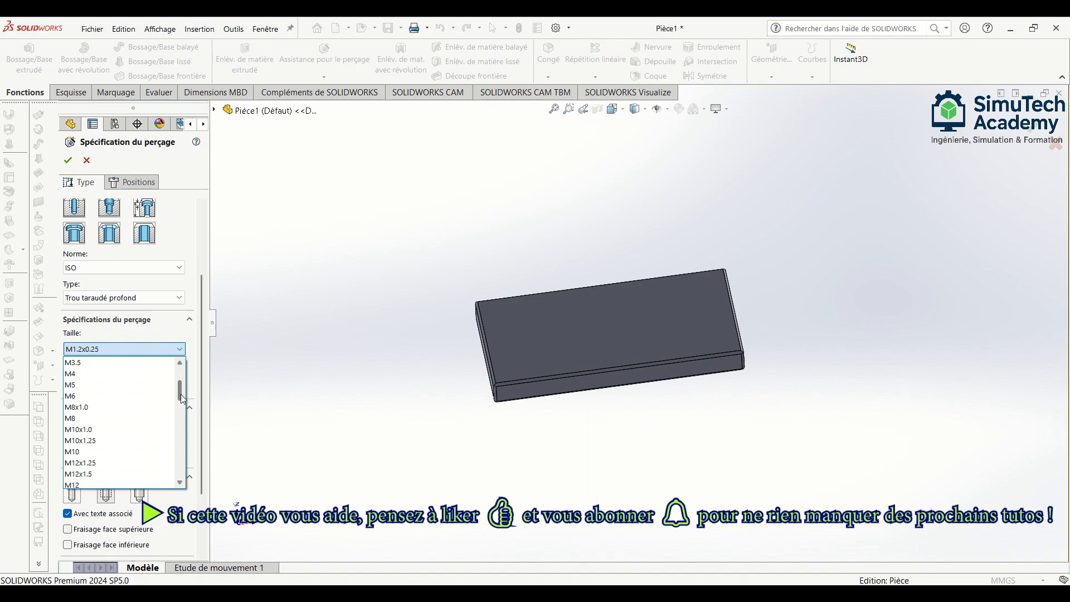
left_click(137, 442)
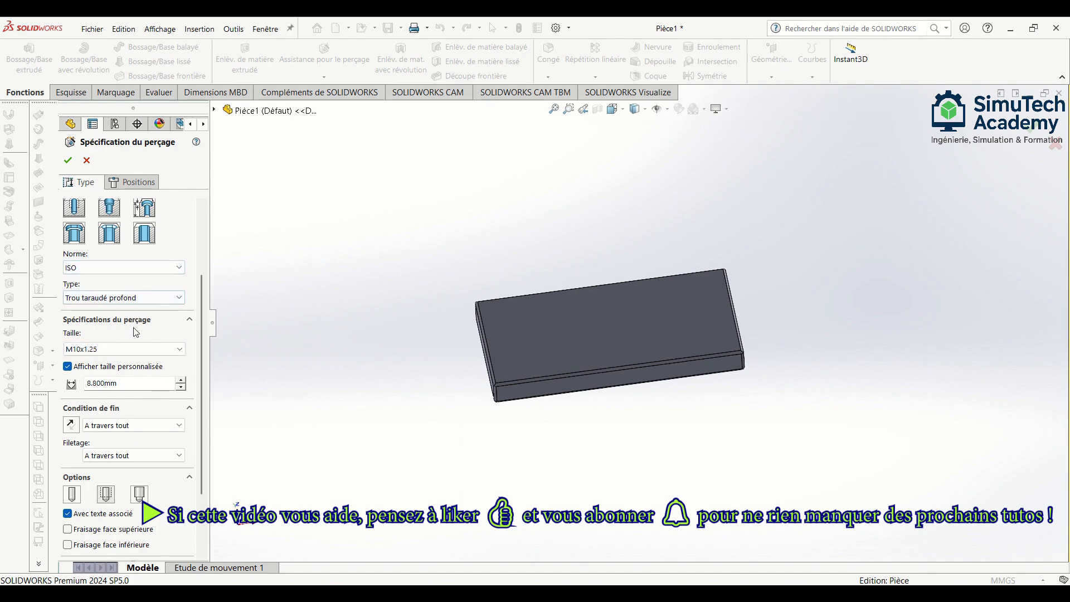
left_click(141, 298)
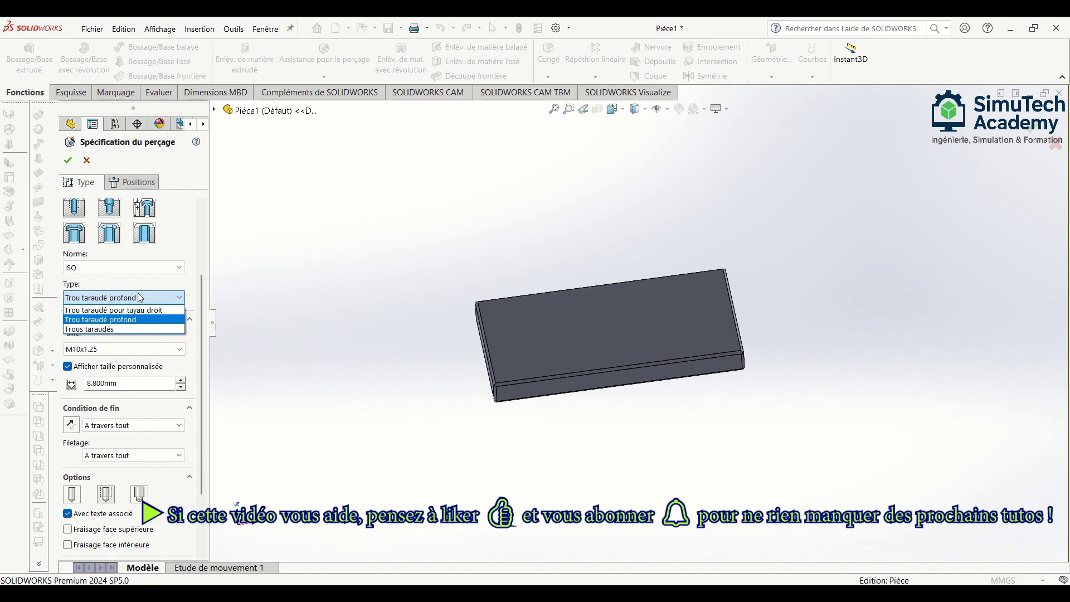
left_click(140, 301)
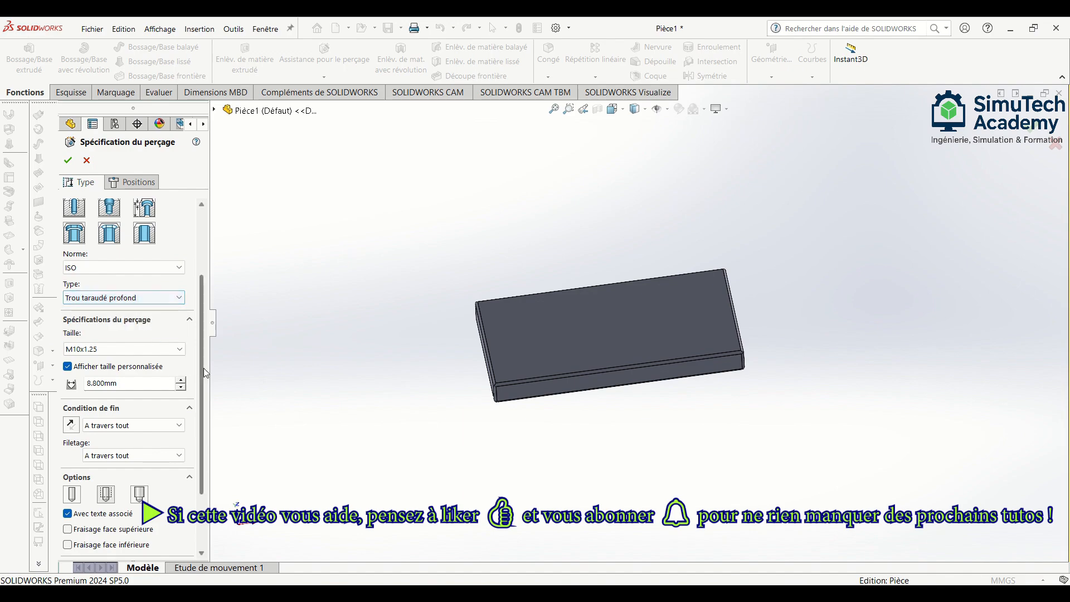
left_click_drag(202, 363, 203, 388)
scroll(202, 388, "down", 1)
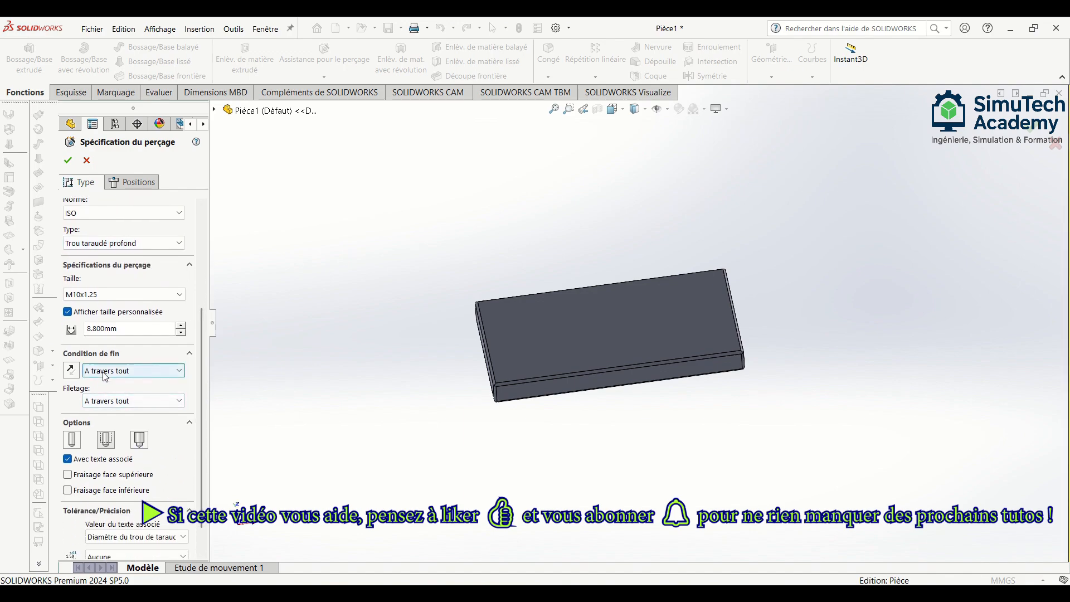
scroll(201, 385, "down", 3)
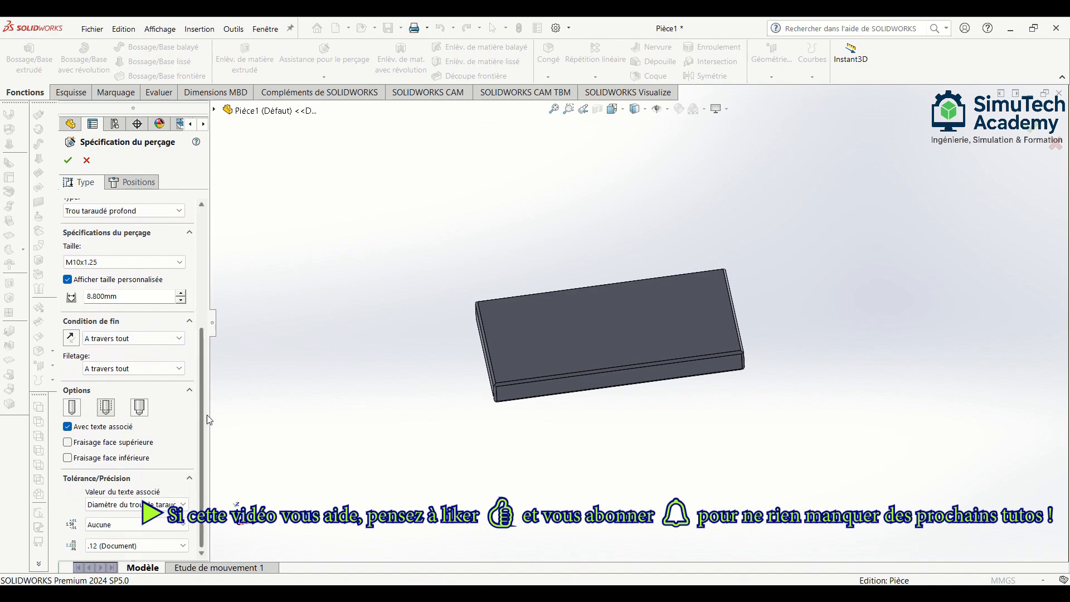
Place two hole points on the plate's large face, one near the lower-left corner and one near the lower-right corner.
left_click(152, 188)
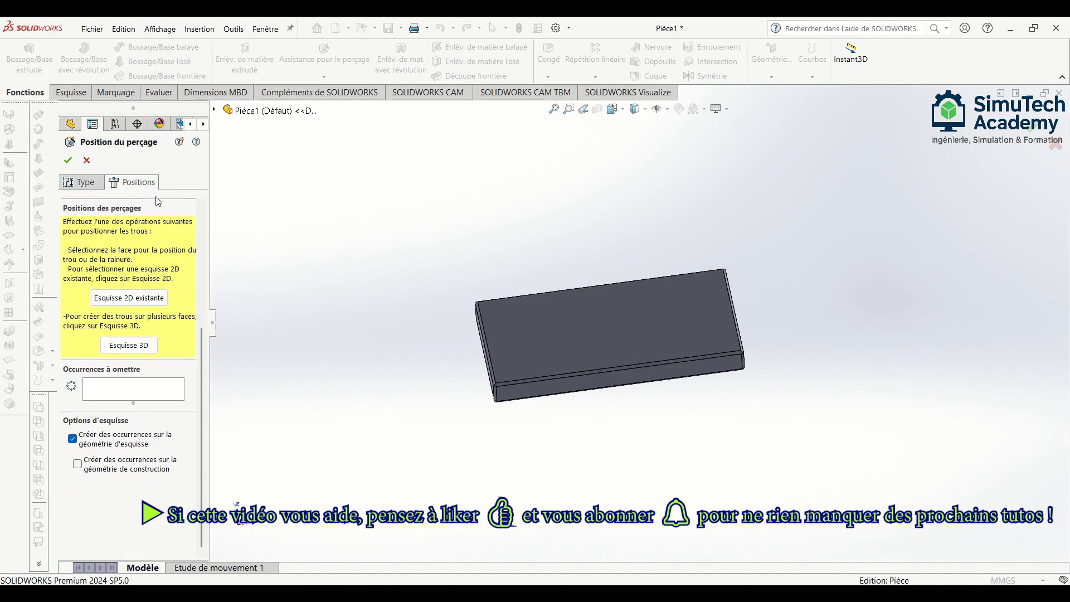
left_click(531, 329)
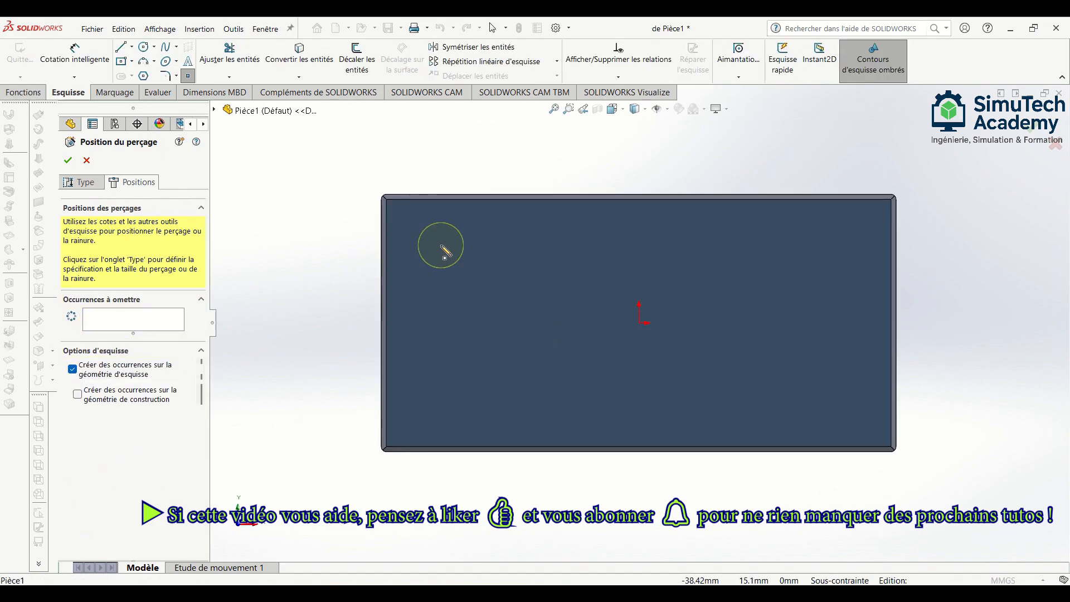
left_click(440, 245)
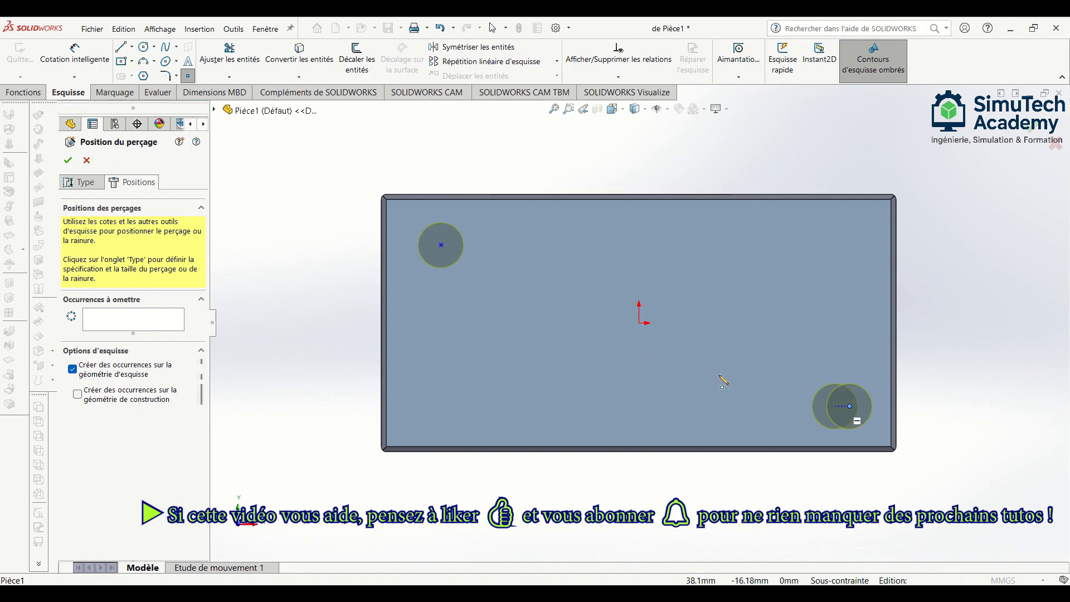
key("Escape")
left_click_drag(442, 248, 444, 332)
left_click_drag(449, 402, 439, 413)
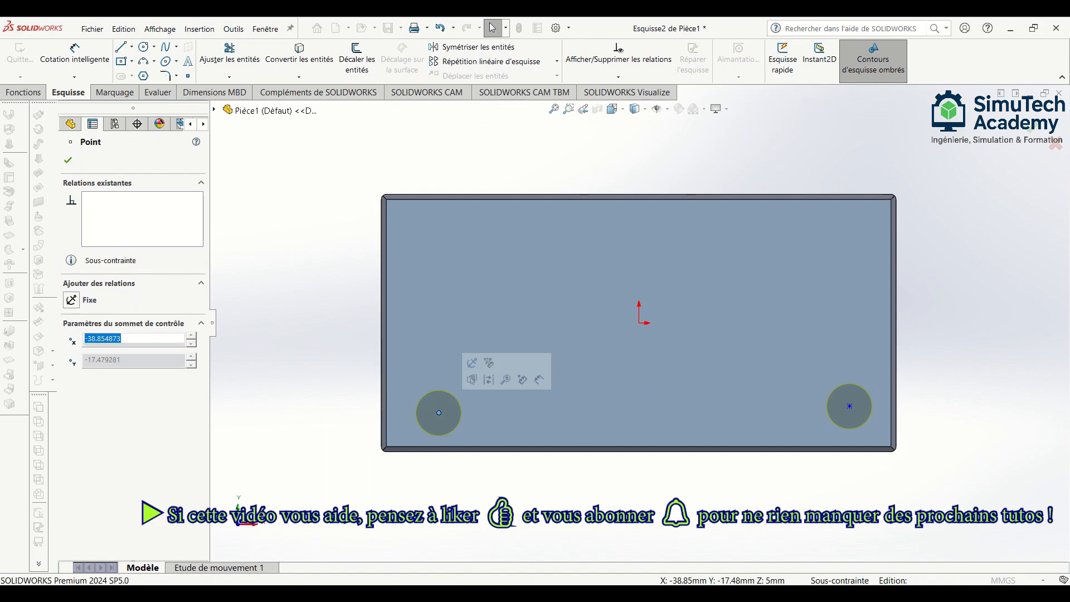
Dimension the left hole point 20 mm from the plate's left edge.
left_click(82, 47)
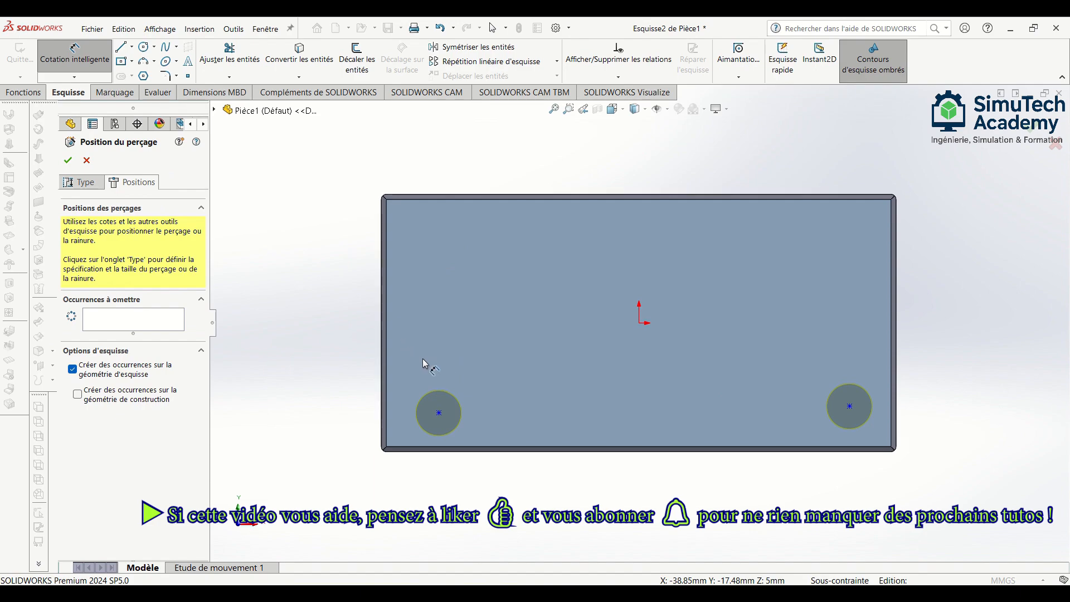
left_click(382, 382)
left_click(440, 414)
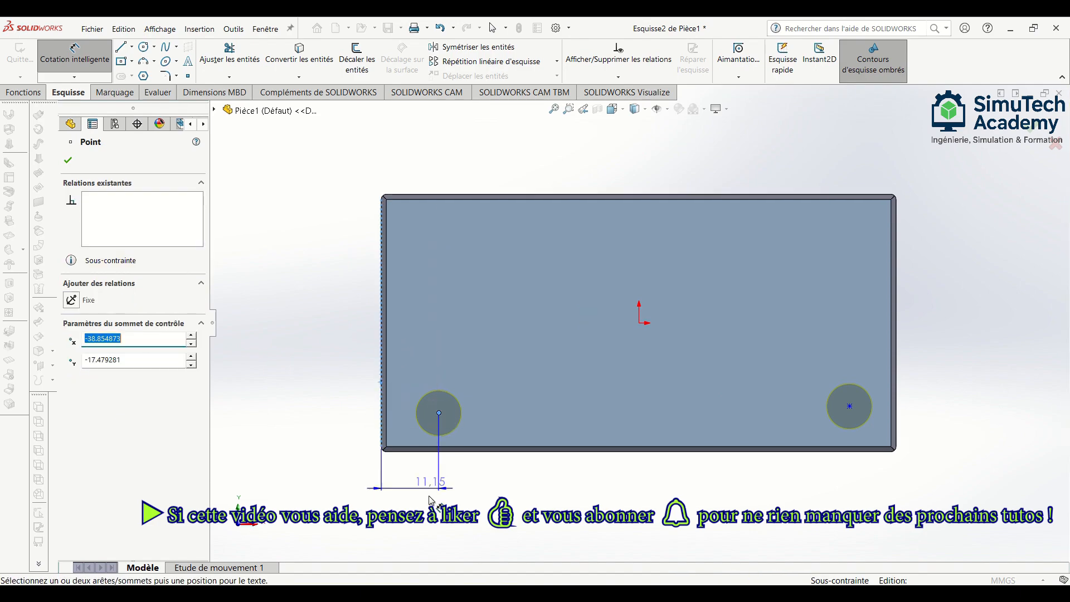
left_click(415, 471)
type("20")
key("Return")
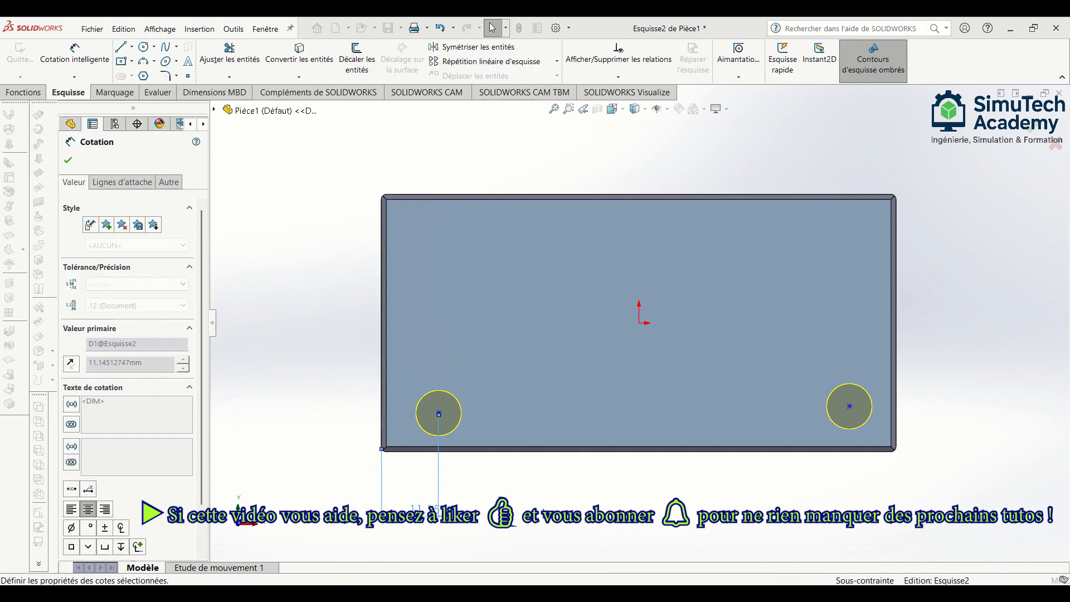
Dimension the right hole point 20 mm from the plate's right edge.
left_click(851, 408)
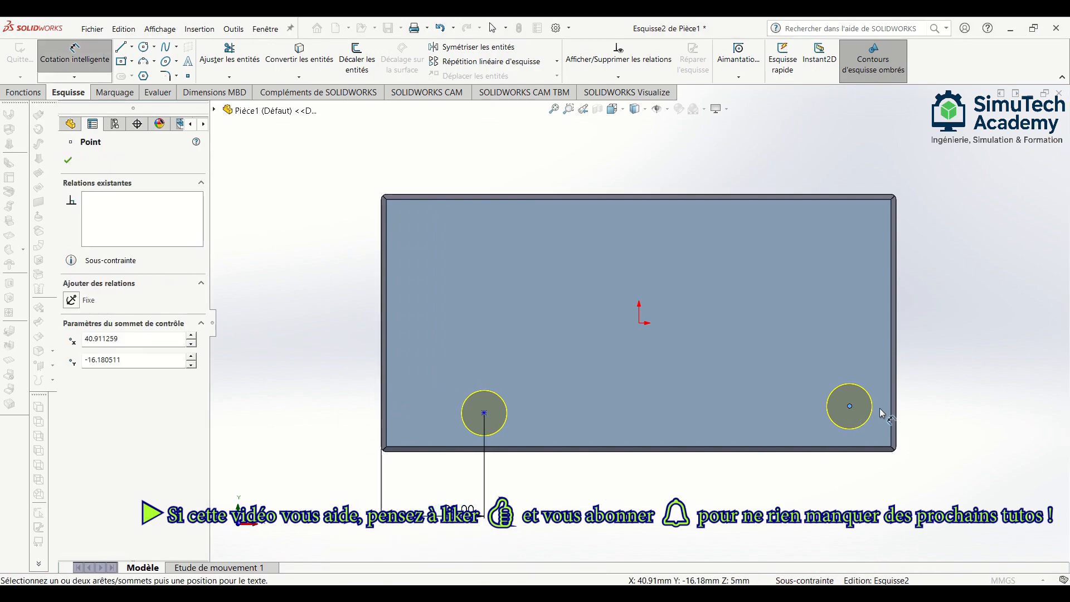
left_click(897, 412)
left_click(869, 490)
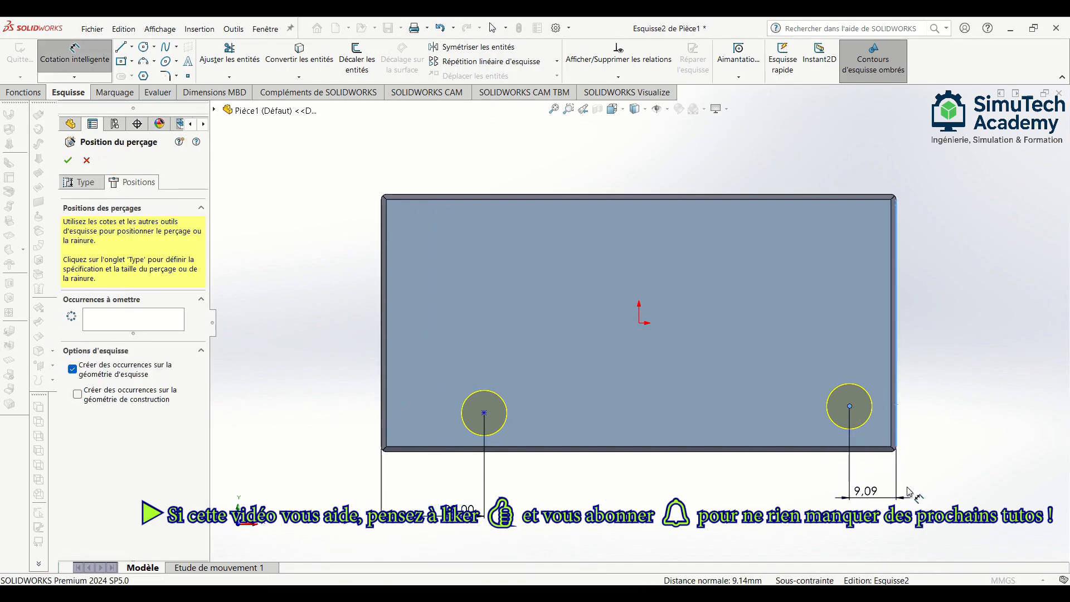
type("20")
key("Return")
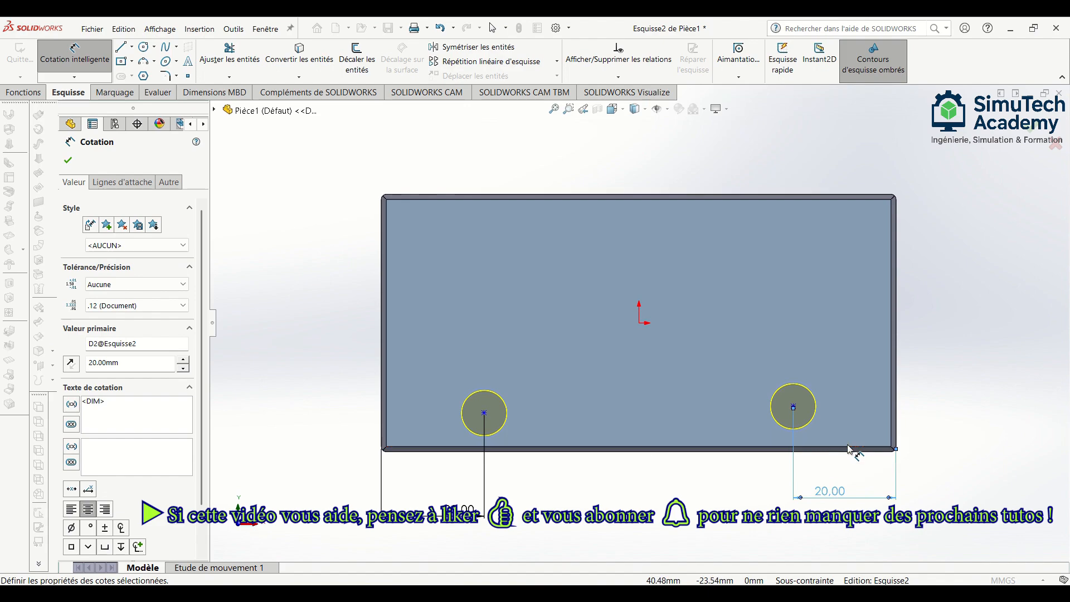
Draw a horizontal centerline through the origin between the midpoints of the face's two short sides.
left_click(133, 46)
left_click(132, 74)
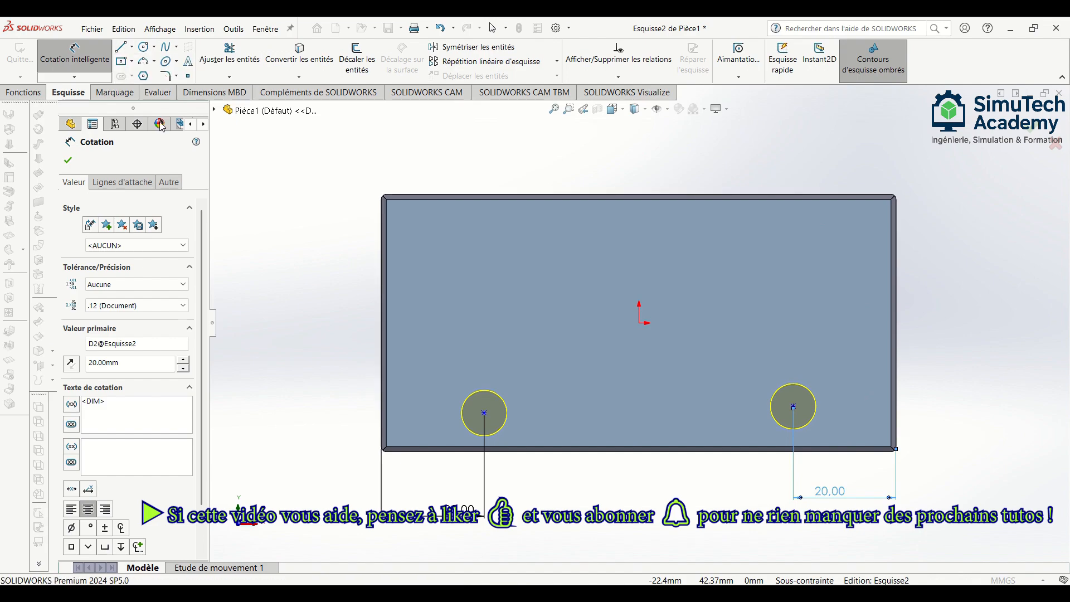
left_click(389, 323)
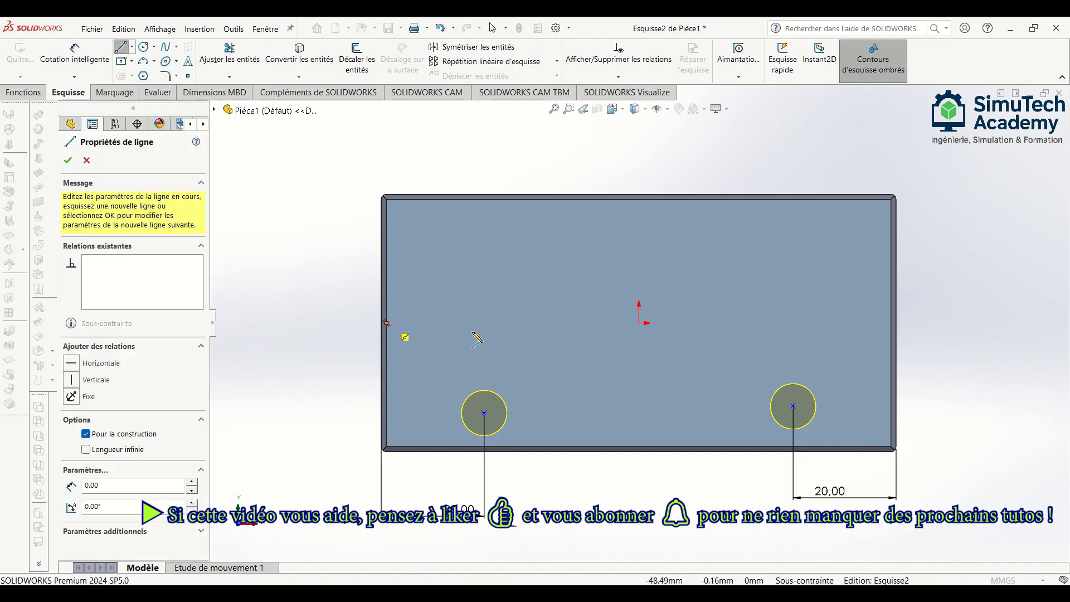
left_click(892, 324)
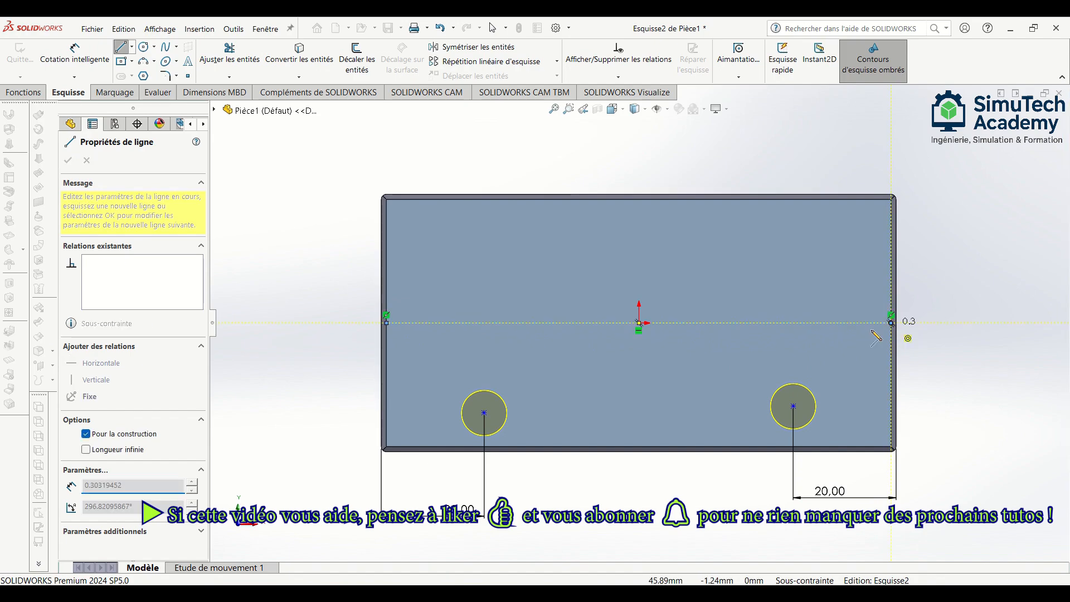
key("Escape")
Dimension the left hole point against the horizontal centerline with a doubled distance of 25 mm.
left_click(54, 52)
left_click(483, 412)
left_click(410, 323)
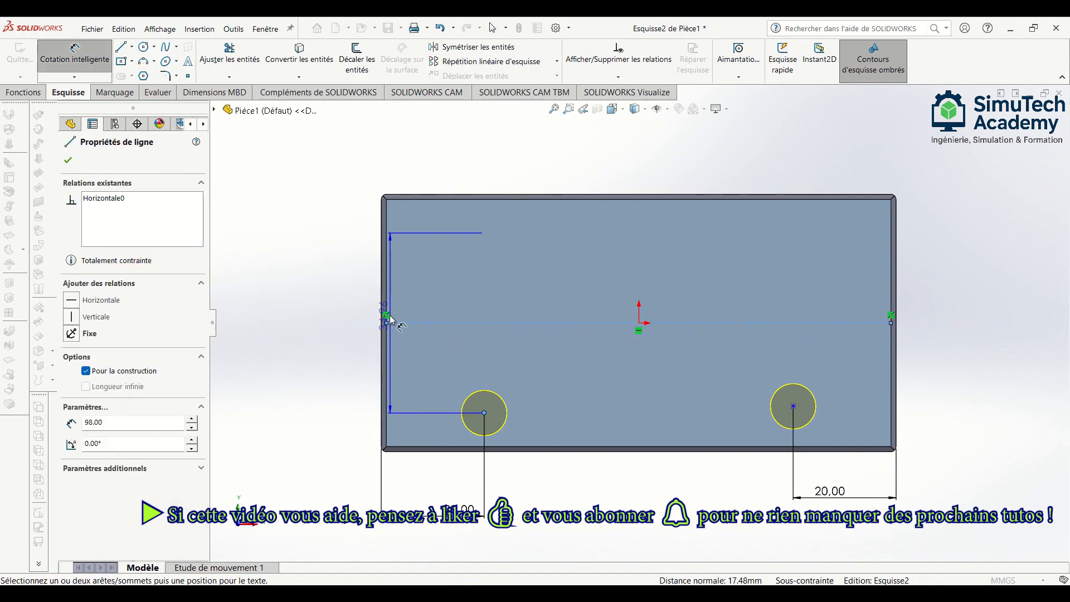
left_click(313, 303)
type("30")
key("Return")
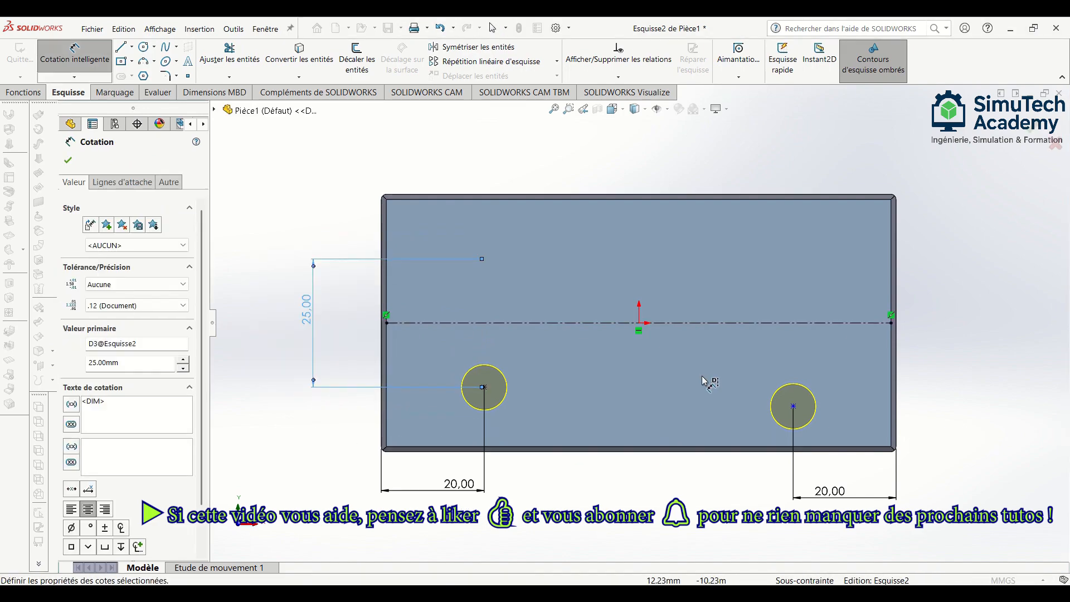
Draw a centerline about 66 mm long from the left hole point past the right hole and make it horizontal.
left_click(132, 47)
left_click(159, 77)
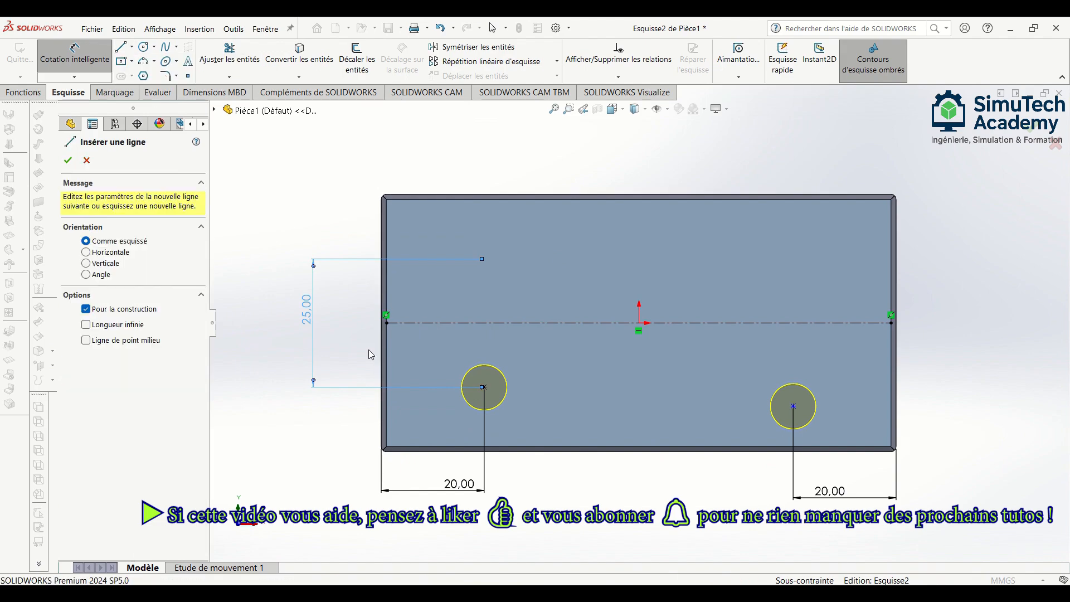
left_click(484, 387)
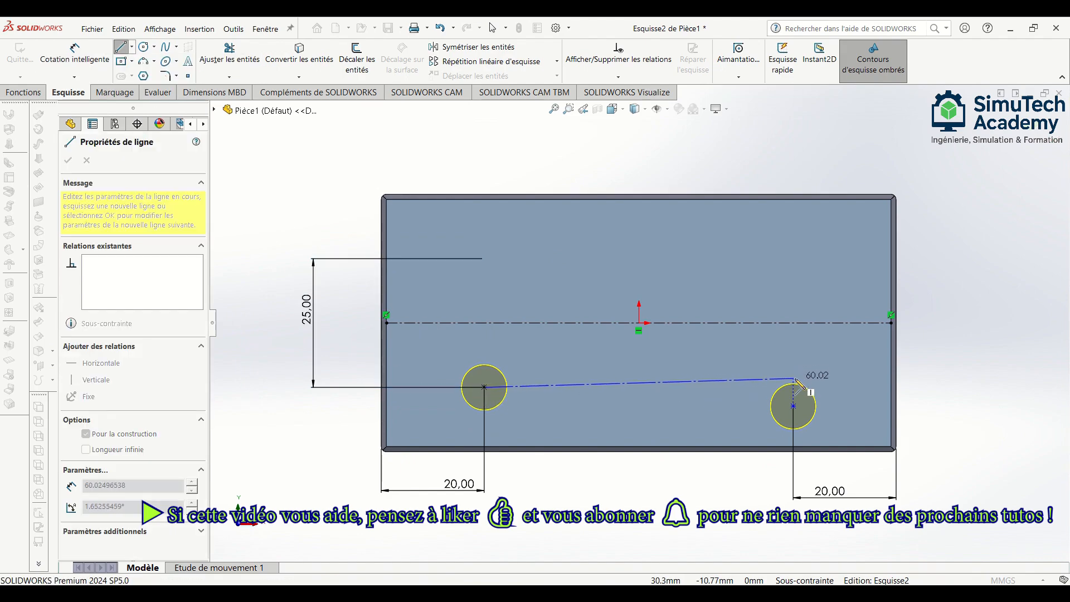
left_click(826, 390)
key("Escape")
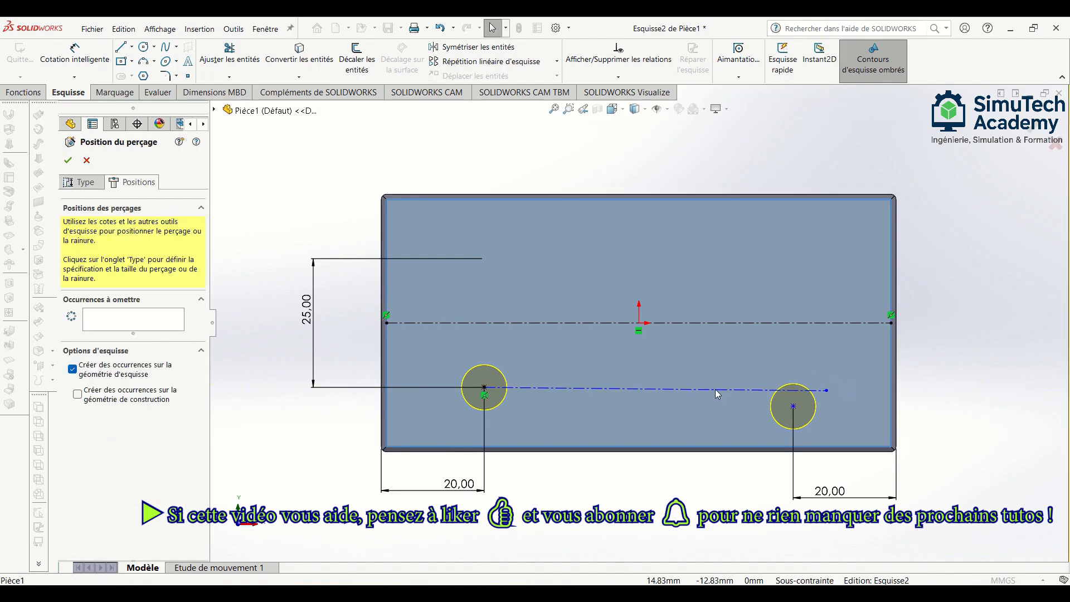
left_click(715, 389)
left_click(72, 306)
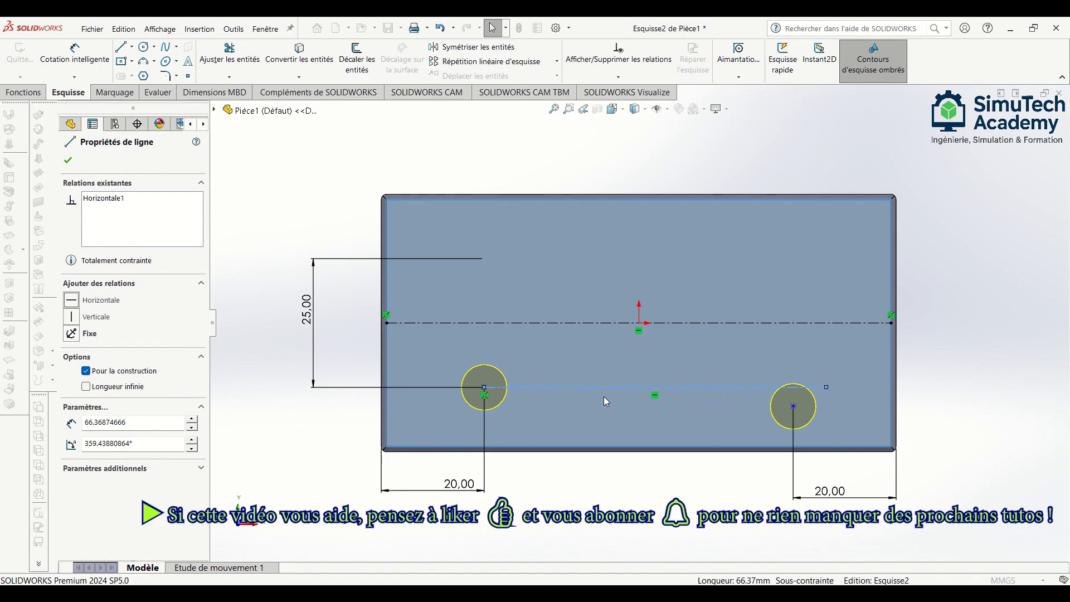
Make the right hole point coincident with the lower horizontal centerline.
left_click(800, 419)
left_click(793, 406)
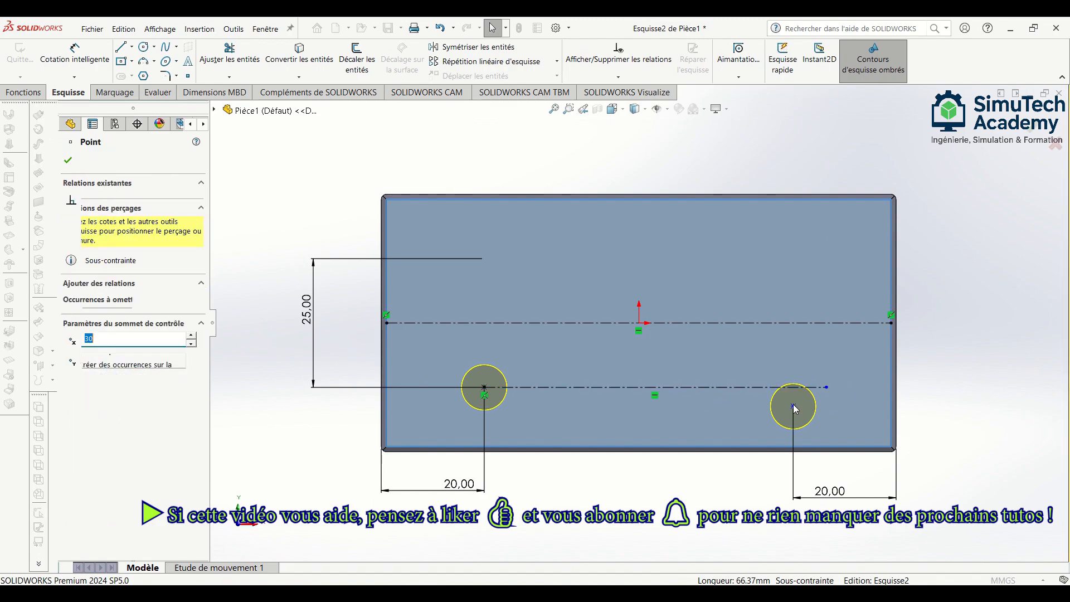
left_click(760, 387, "ctrl")
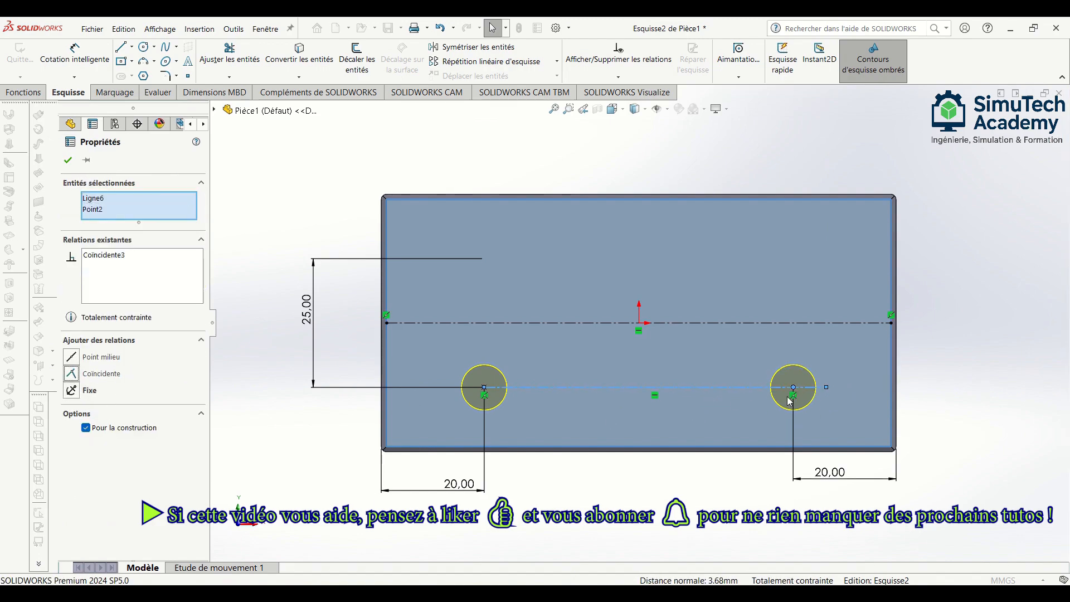
Shorten the lower centerline so it ends at the right hole point, and finish placing the tapped holes.
mouse_move(826, 388)
left_mouse_down()
mouse_move(779, 390)
mouse_move(794, 388)
left_mouse_up()
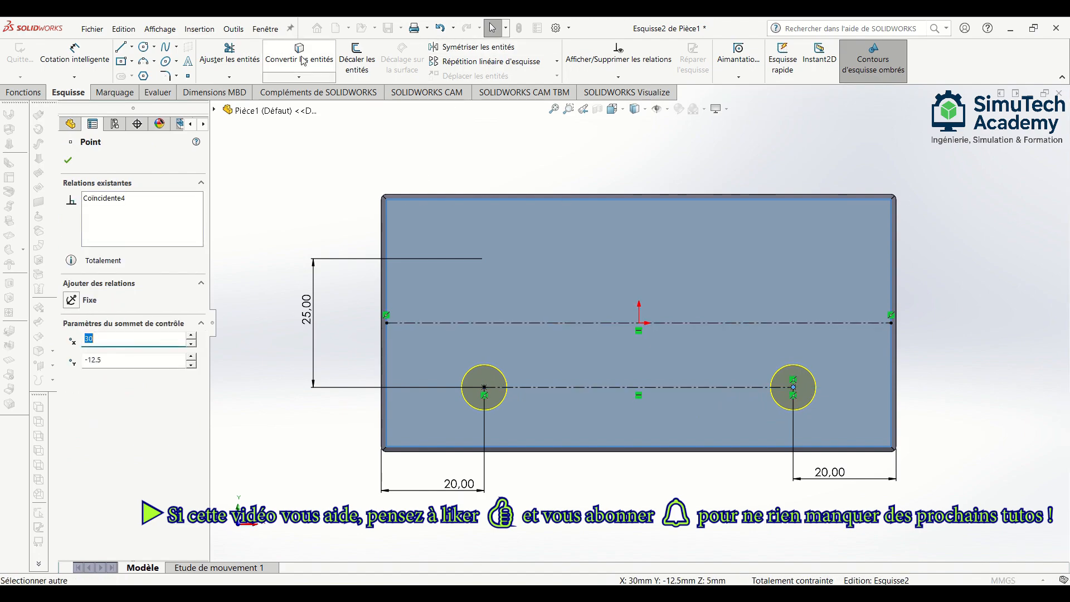
left_click(69, 160)
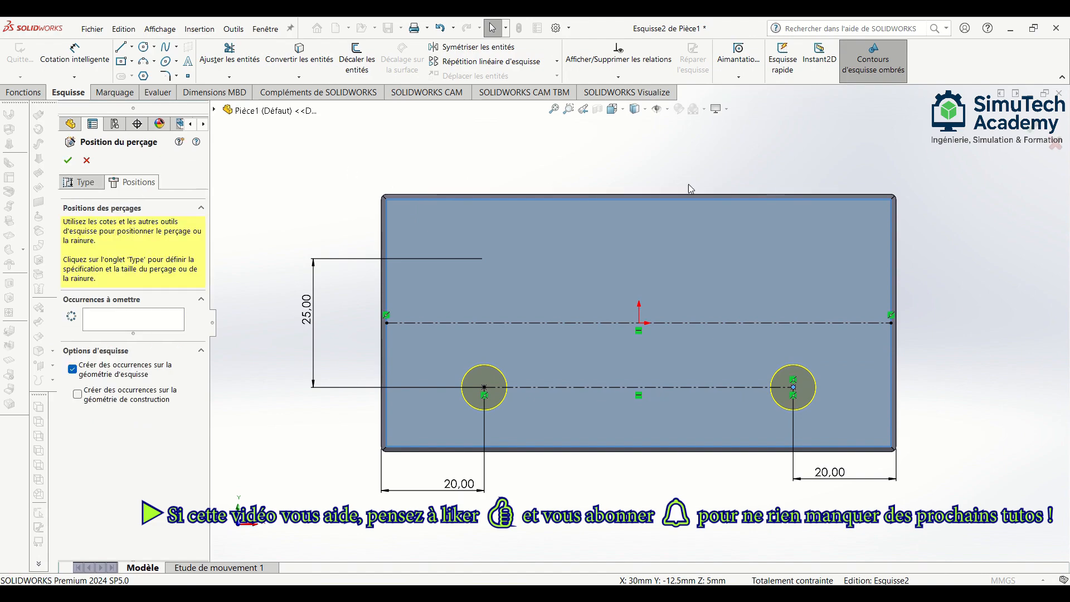
left_click(1027, 130)
Create a linear pattern of the tapped hole feature along the plate's short edge with 25 mm spacing and 2 instances.
mouse_move(689, 453)
middle_mouse_down()
mouse_move(708, 301)
mouse_move(712, 334)
middle_mouse_up()
left_click(128, 343)
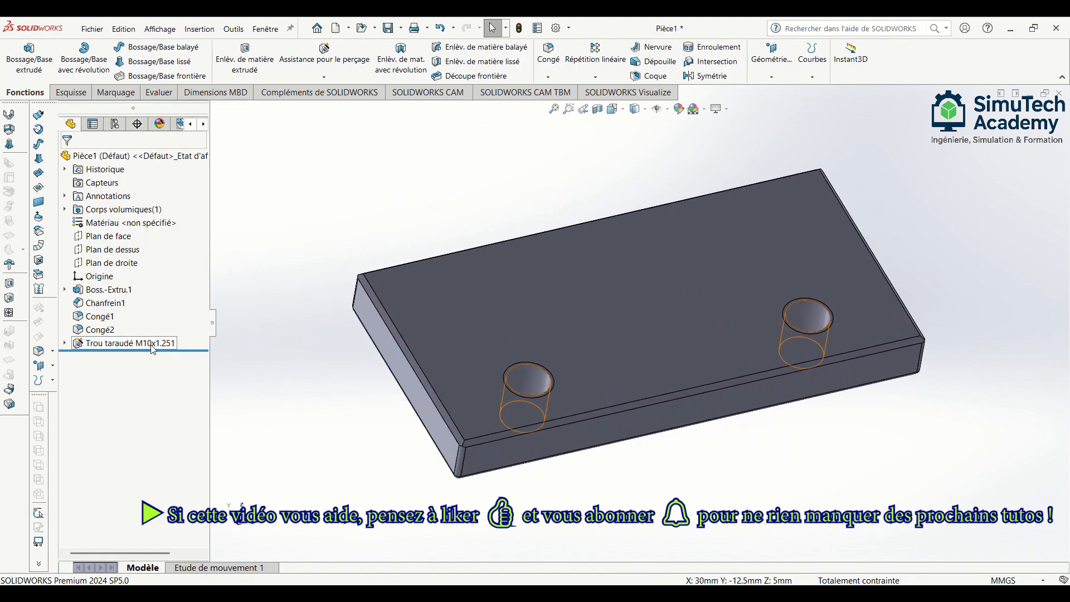
left_click(596, 76)
left_click(596, 92)
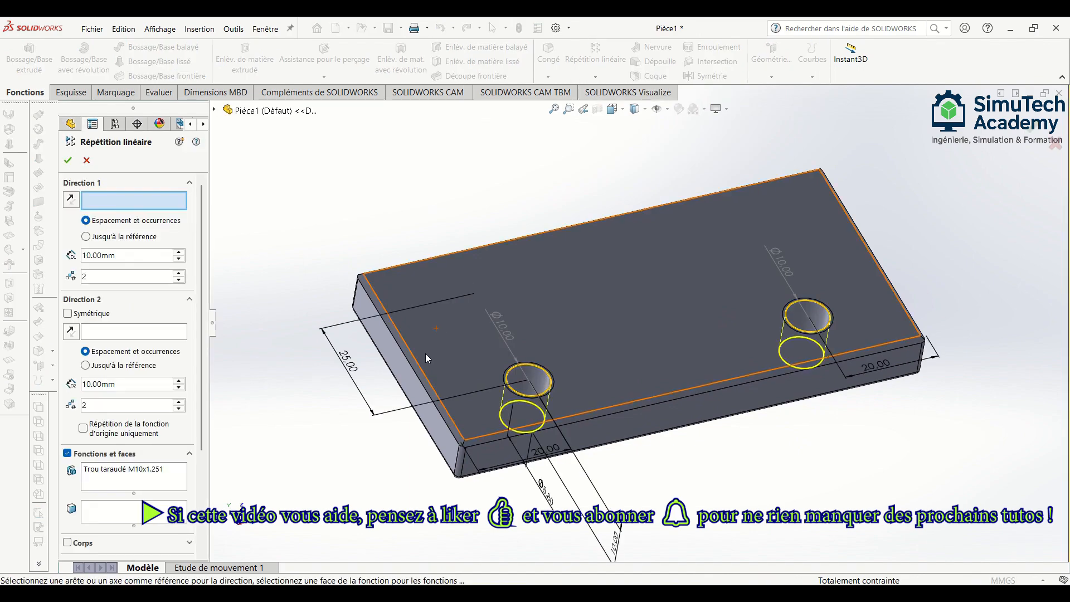
left_click(411, 368)
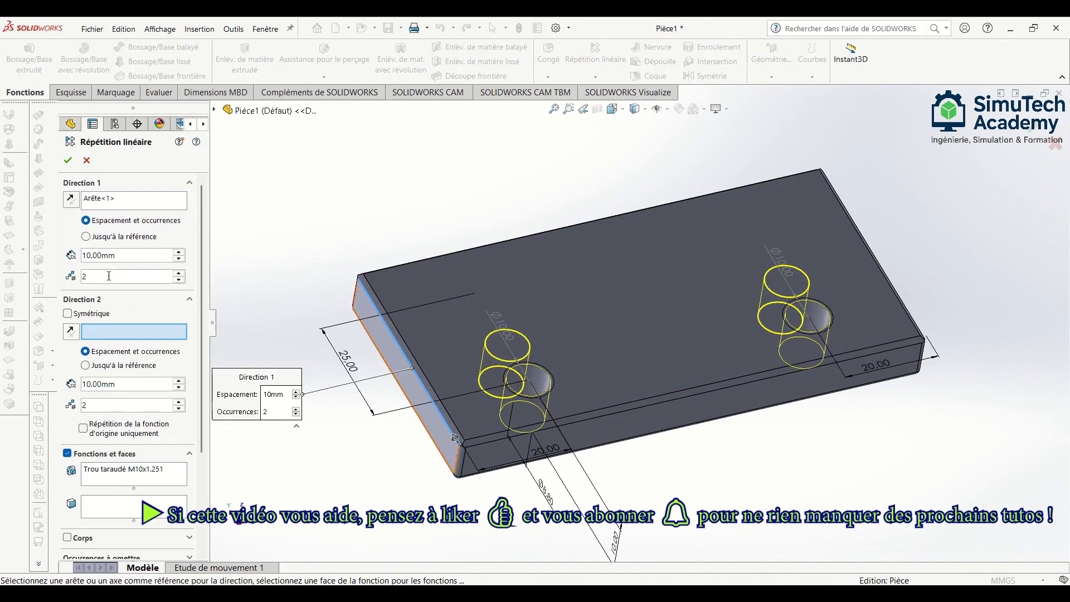
type("25")
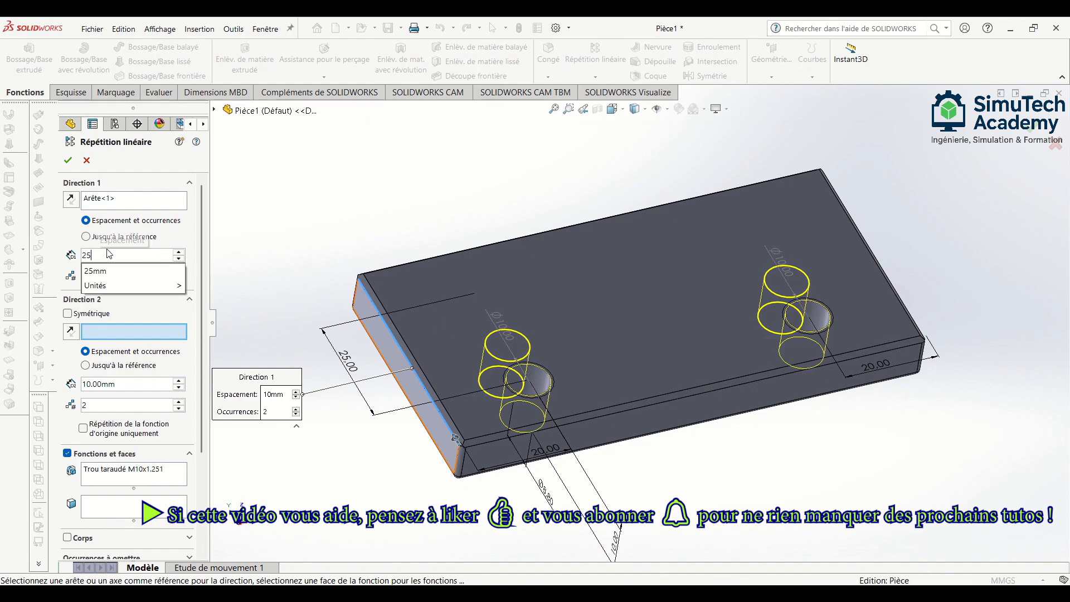
key("Return")
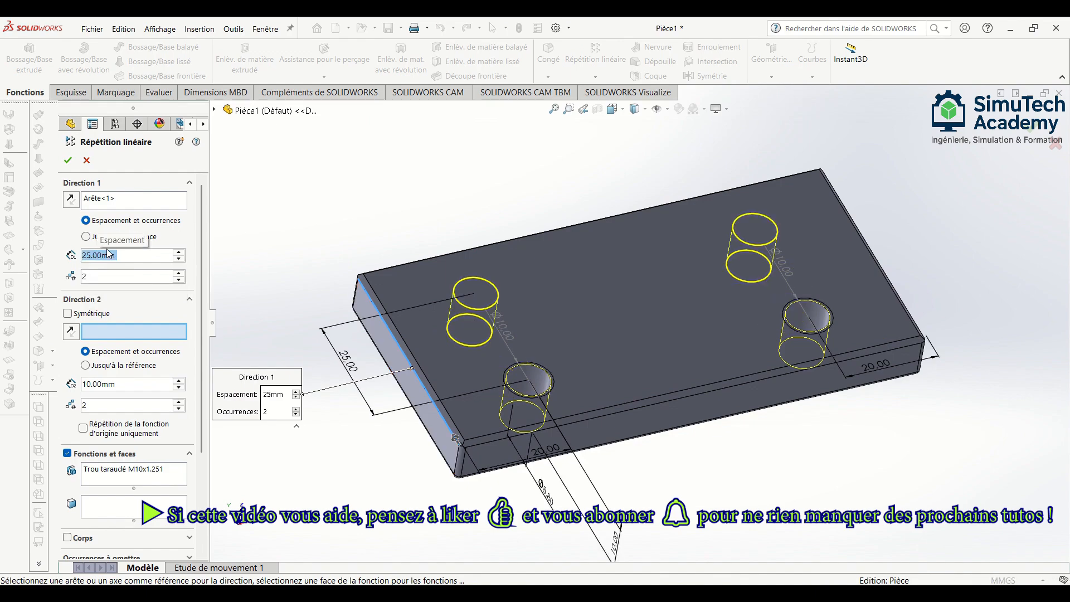
left_click(68, 160)
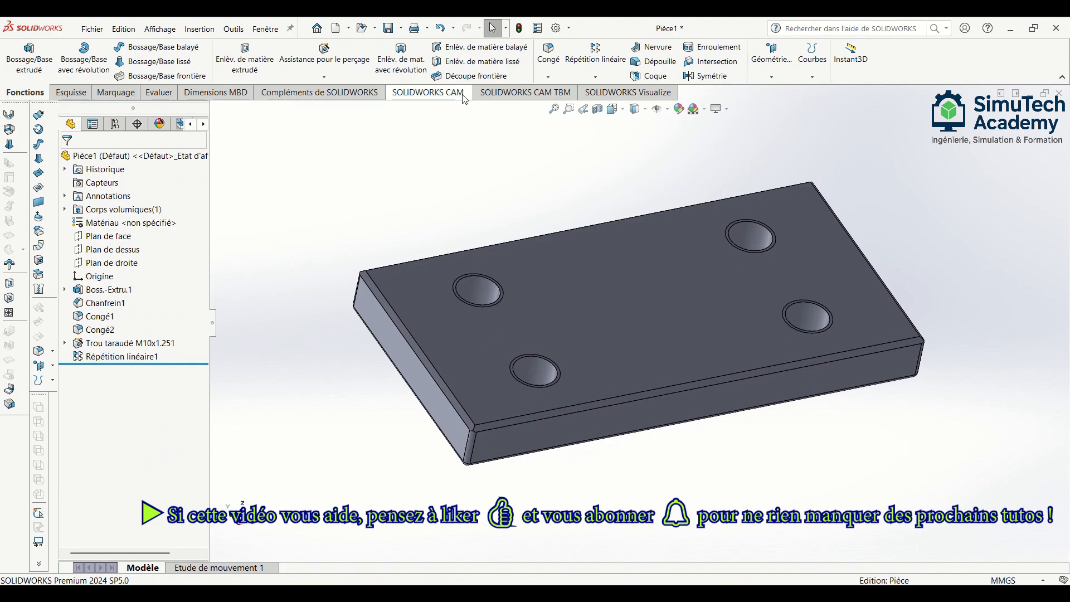
Chamfer the upper edges of all four holes with a distance of 0.5 mm at 45 degrees.
left_click(548, 76)
left_click(570, 105)
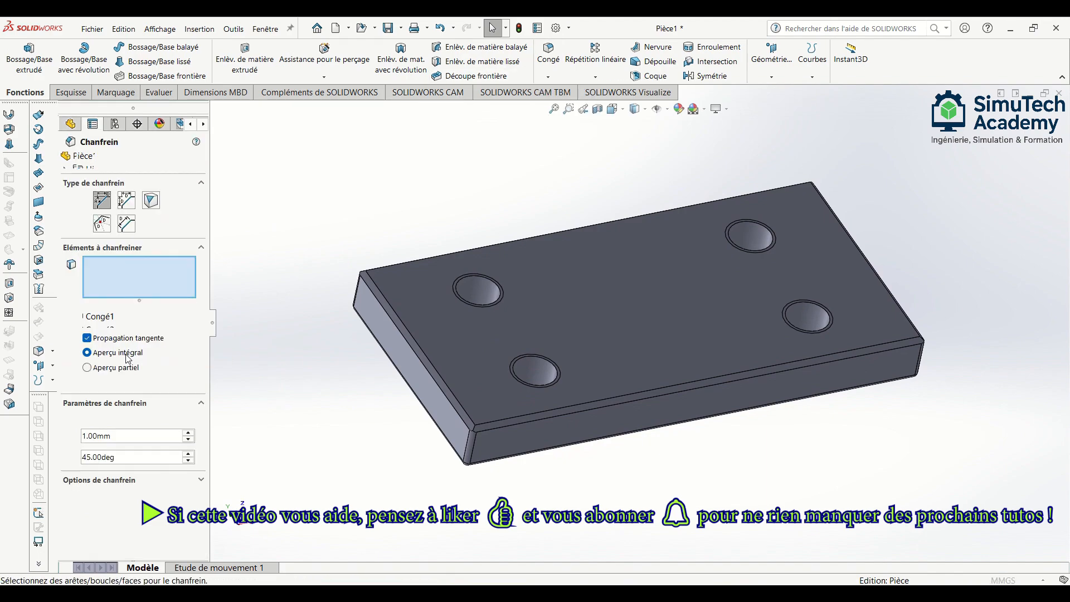
left_click(120, 438)
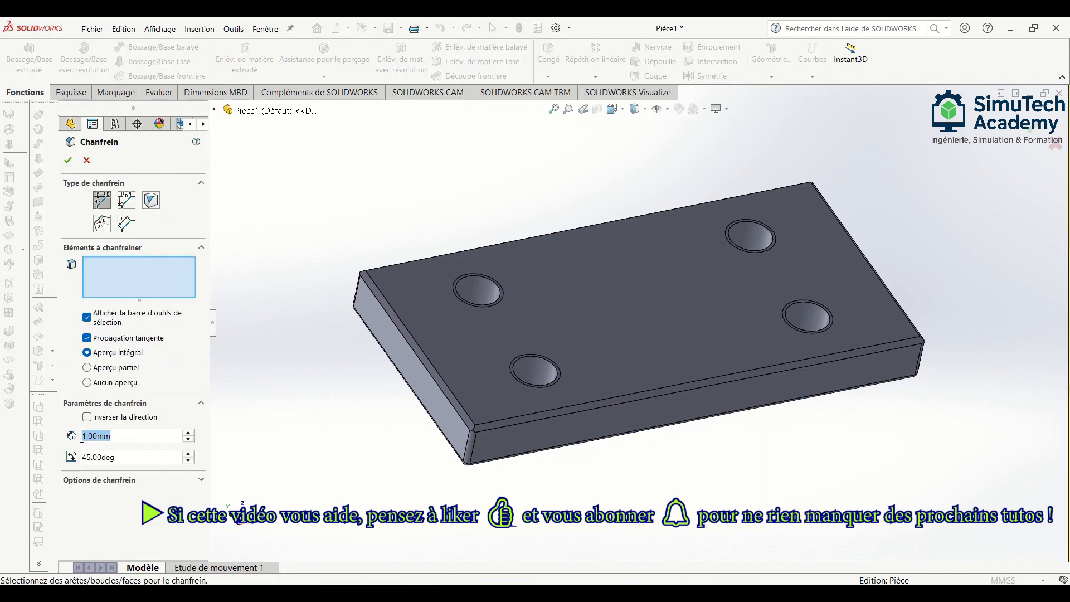
type("0.5")
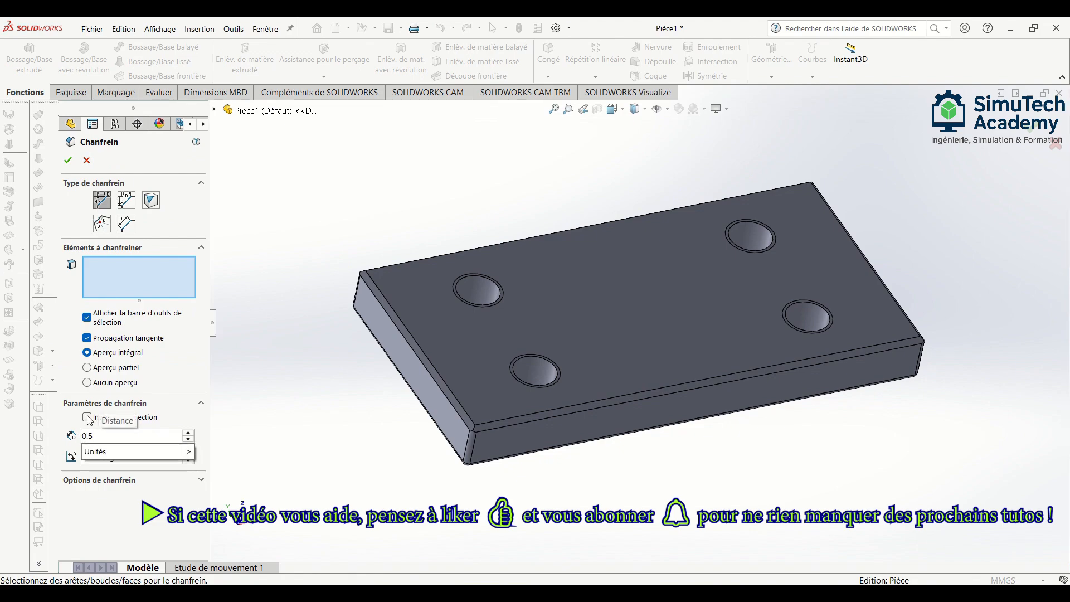
key("Return")
left_click(502, 293)
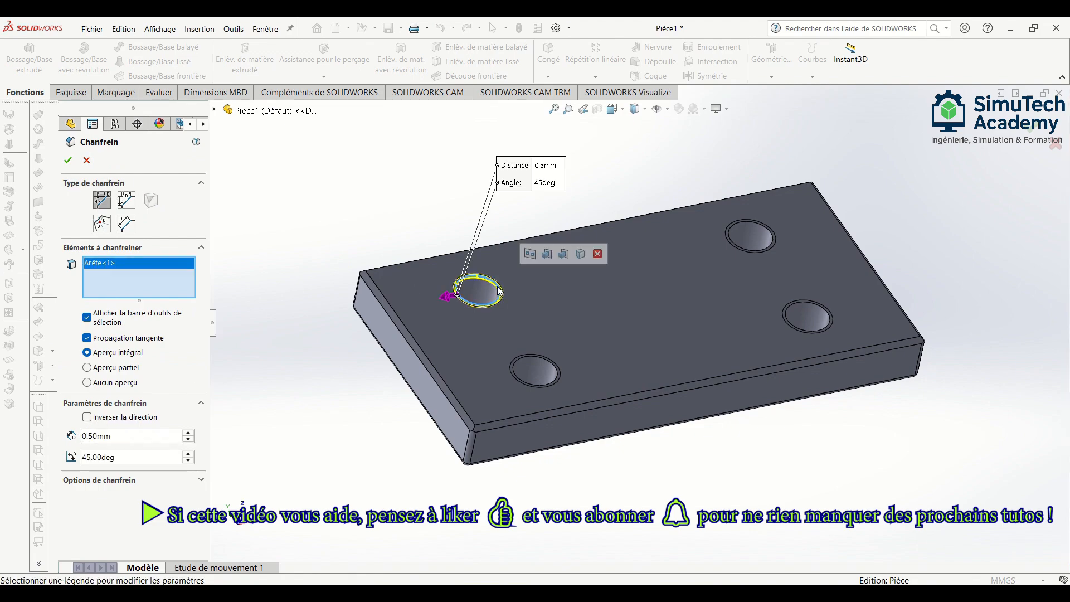
left_click(548, 360)
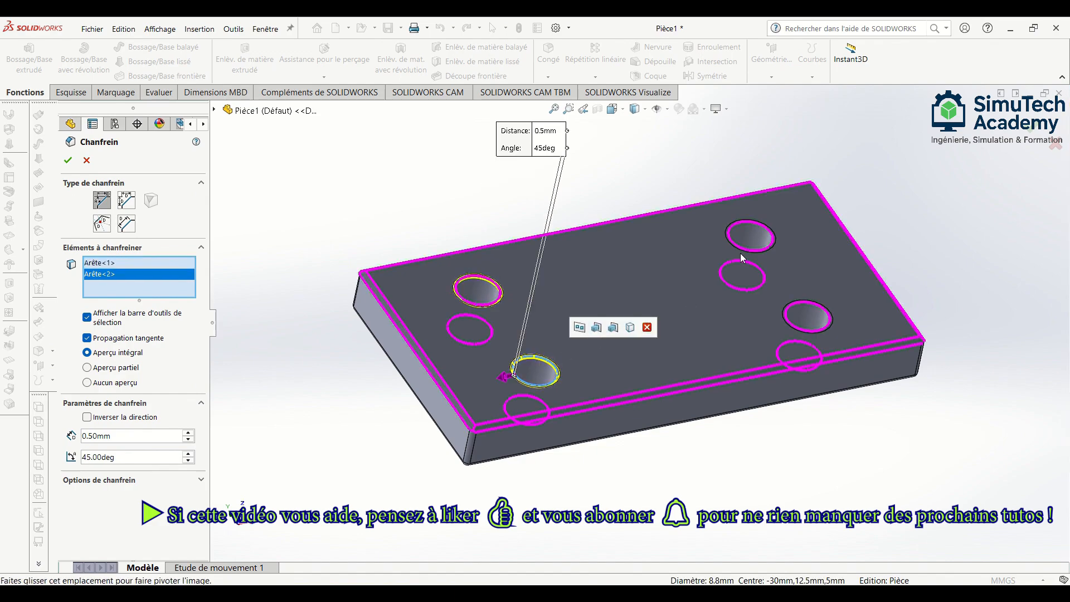
left_click(761, 225)
left_click(824, 311)
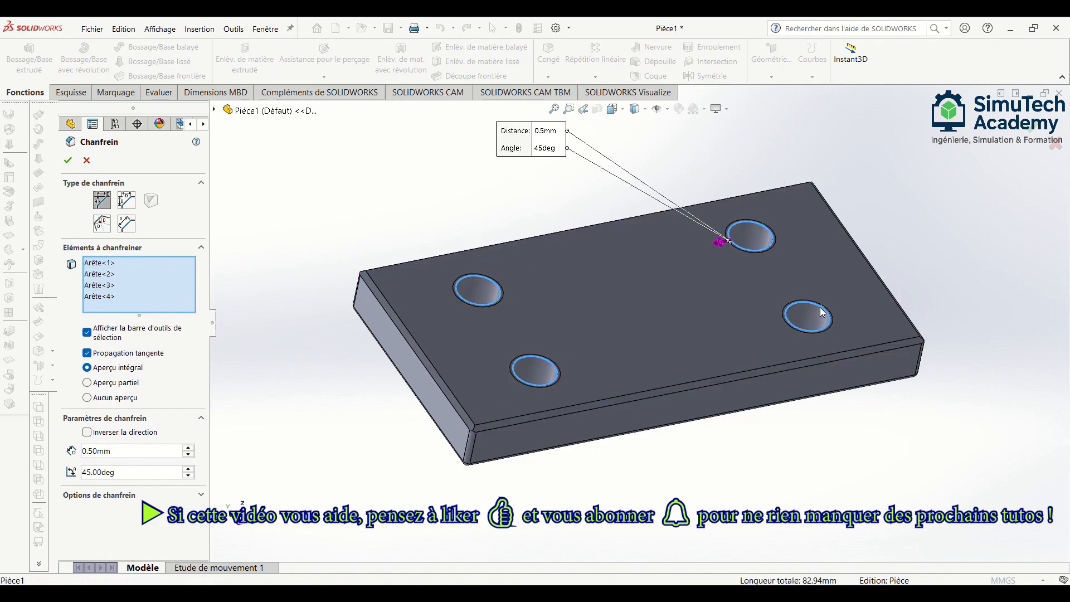
left_click(71, 165)
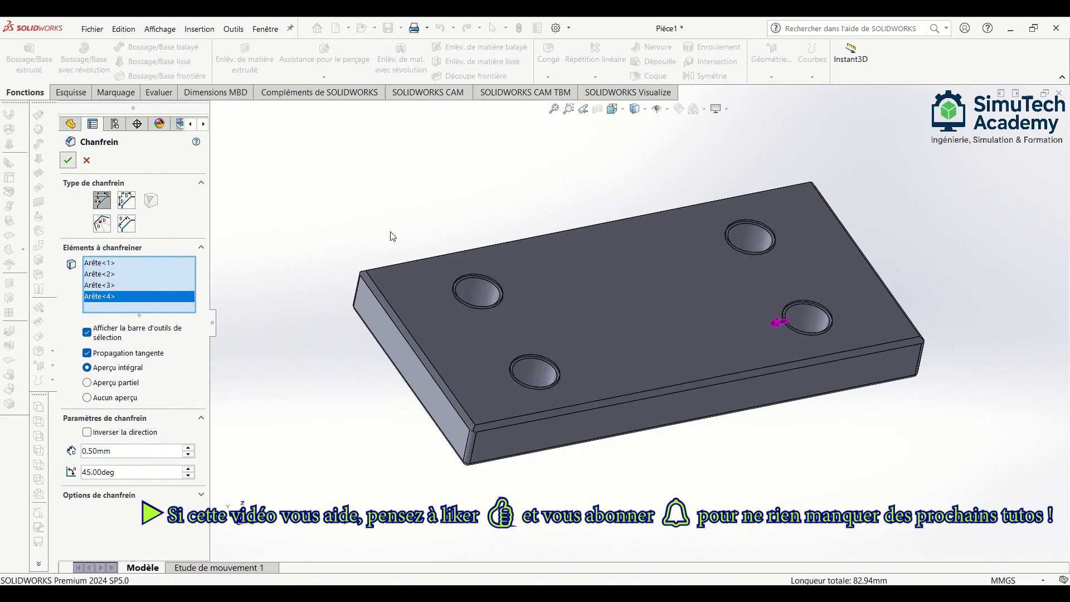
left_click(446, 165)
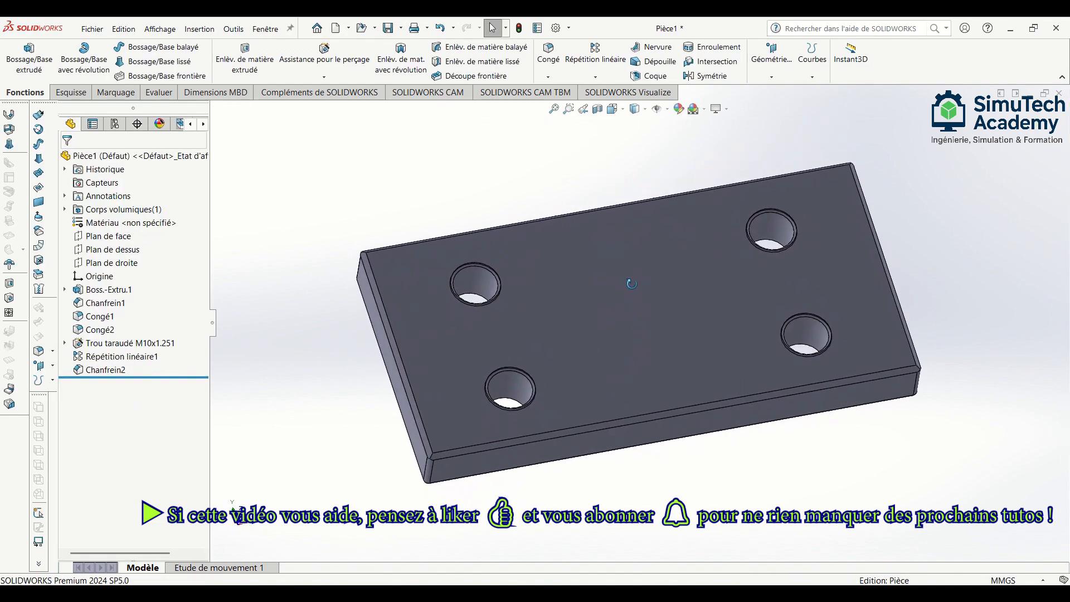